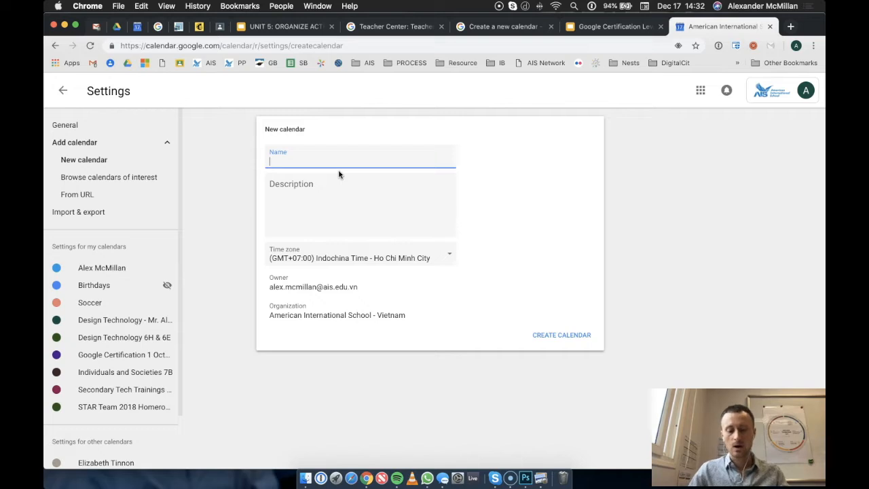
Create a new calendar named "Cheerleading" with the description "This is for the football team cheerleaders.".
{"action": "type", "text": "ing"}
{"action": "left_click", "coordinate": [340, 175]}
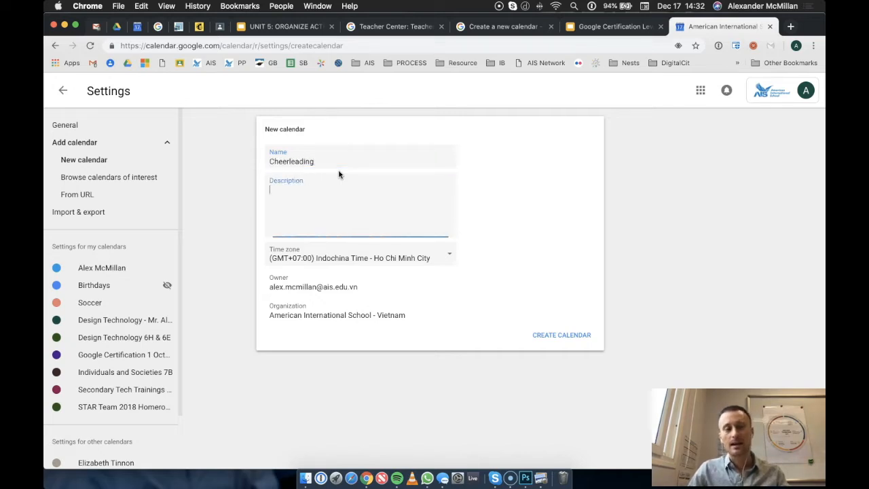
{"action": "type", "text": "This is for the"}
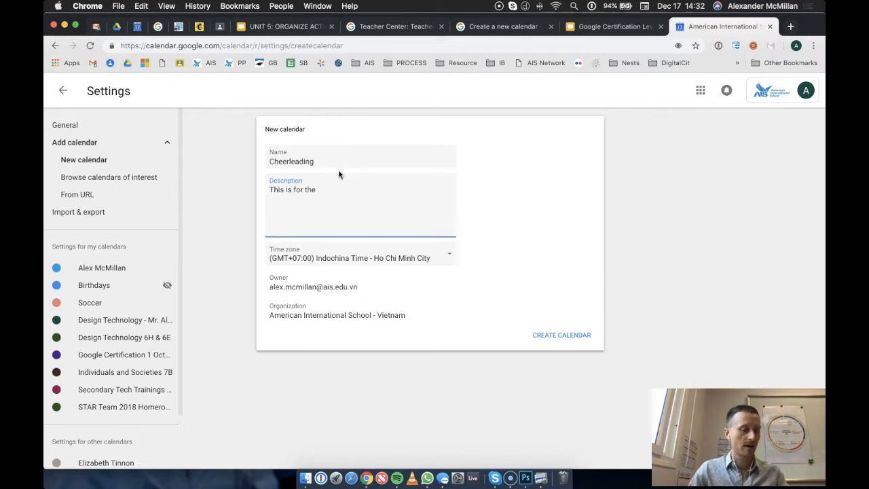
{"action": "type", "text": " football team cheerleaders."}
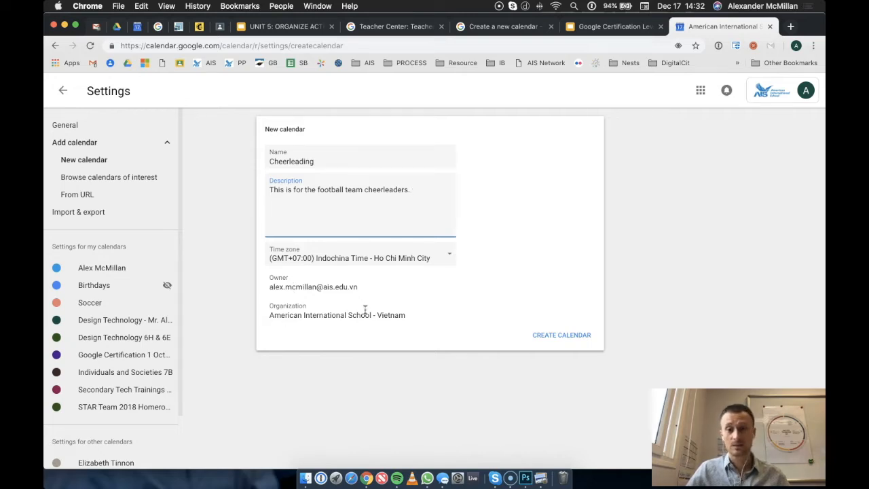
{"action": "left_click", "coordinate": [563, 342]}
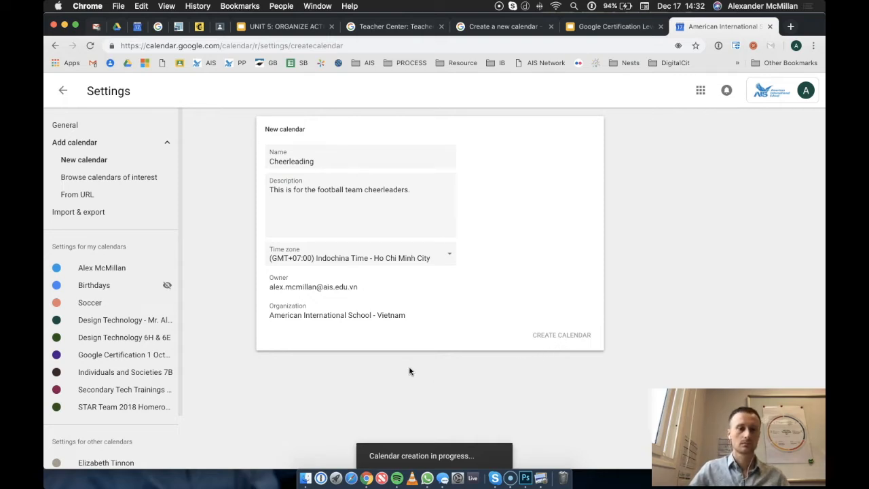
Read the help article's instructions on naming, creating and sharing a new calendar.
{"action": "left_click", "coordinate": [494, 27]}
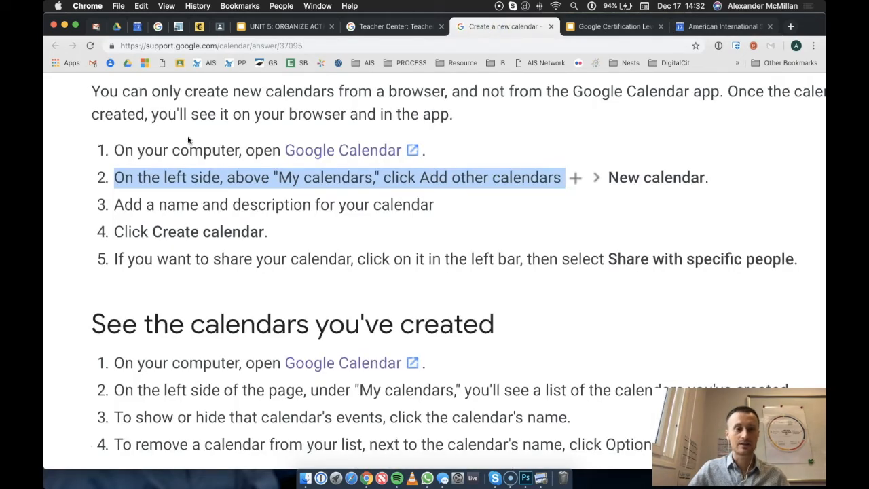
{"action": "left_click_drag", "start_coordinate": [113, 204], "coordinate": [444, 224]}
{"action": "left_click", "coordinate": [182, 243]}
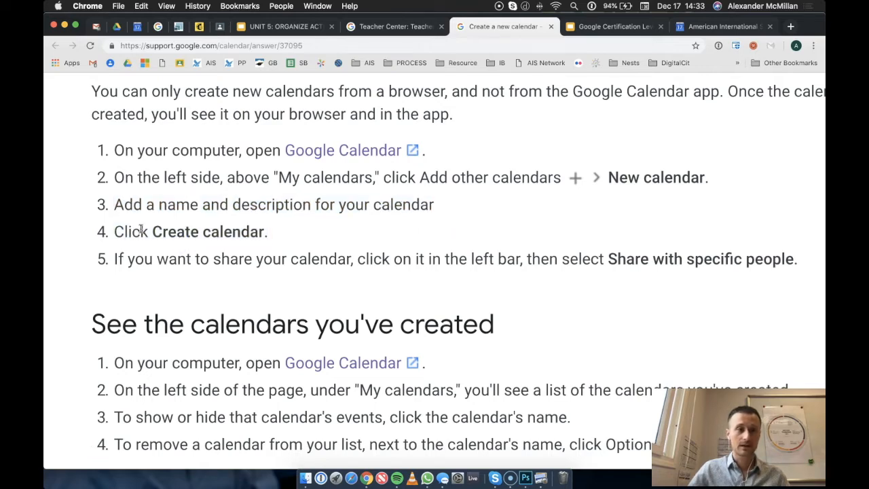
{"action": "left_click_drag", "start_coordinate": [113, 259], "coordinate": [781, 259]}
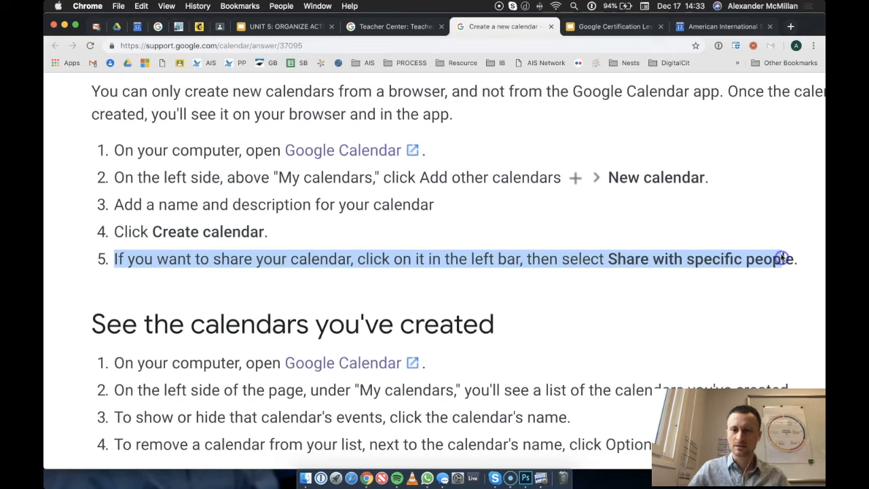
Switch back to Google Calendar and open the Cheerleading calendar's settings at the section for sharing with specific people.
{"action": "left_click", "coordinate": [713, 27]}
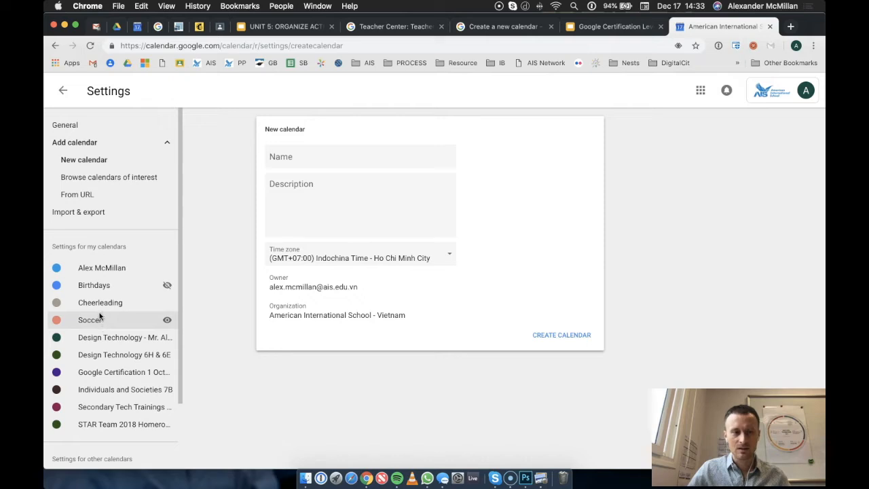
{"action": "left_click", "coordinate": [121, 302]}
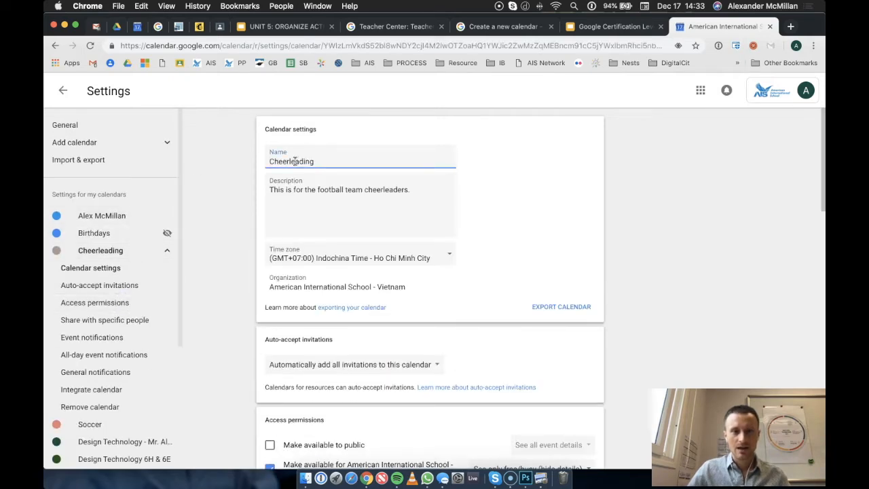
{"action": "scroll", "coordinate": [282, 333], "scroll_direction": "down", "scroll_amount": 1}
{"action": "scroll", "coordinate": [282, 332], "scroll_direction": "down", "scroll_amount": 3}
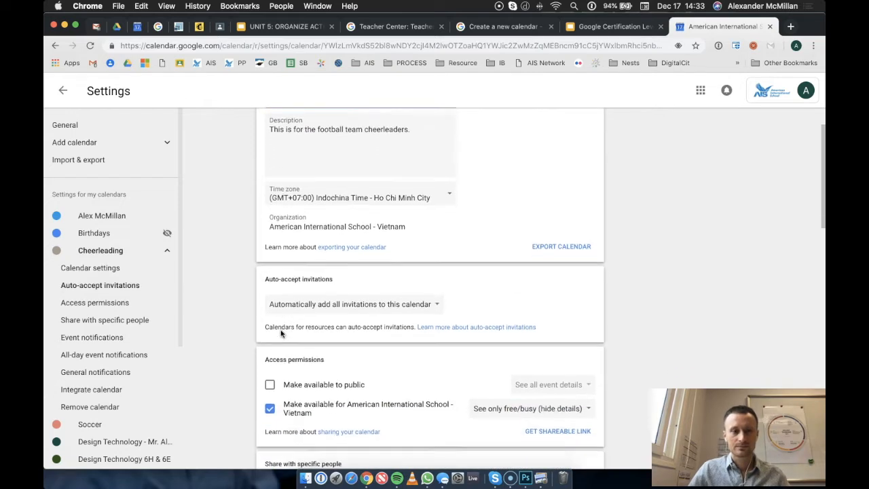
{"action": "scroll", "coordinate": [282, 333], "scroll_direction": "down", "scroll_amount": 4}
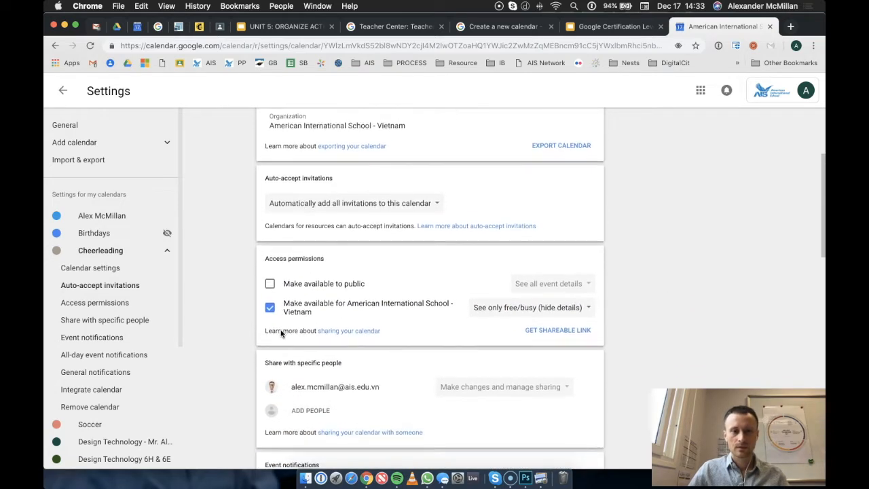
{"action": "scroll", "coordinate": [282, 333], "scroll_direction": "down", "scroll_amount": 3}
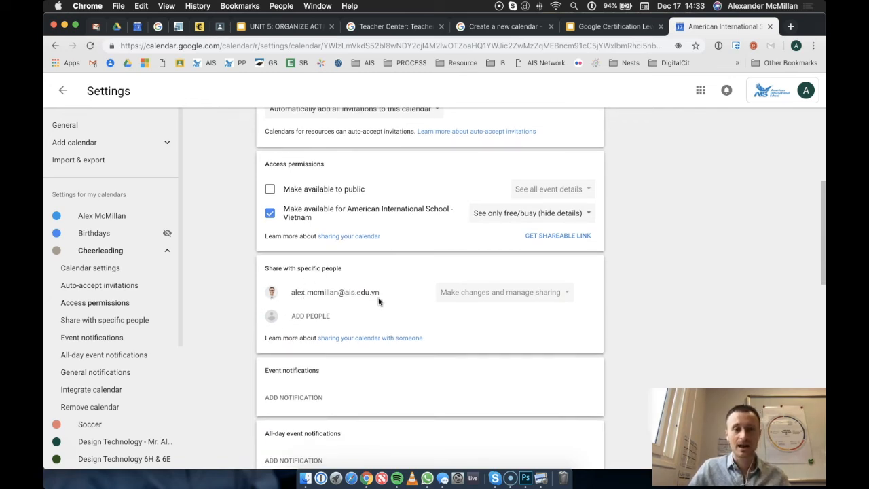
{"action": "scroll", "coordinate": [379, 300], "scroll_direction": "up", "scroll_amount": 3}
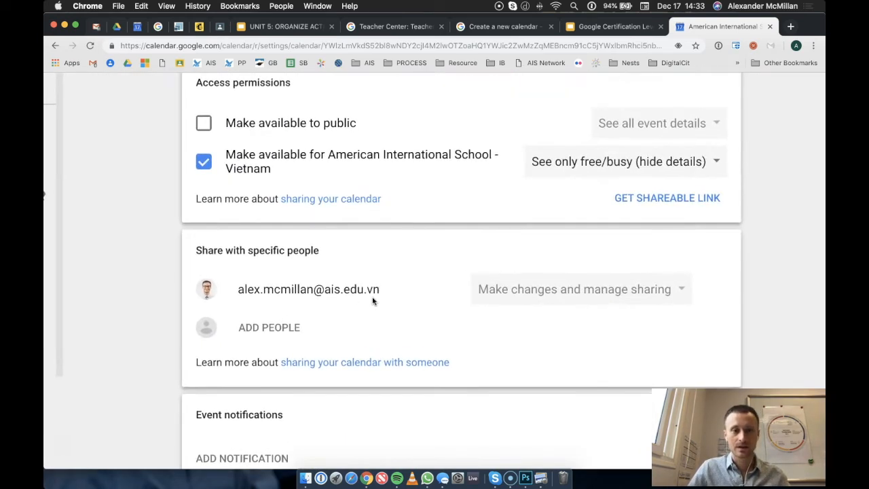
Share the Cheerleading calendar with a coworker using the "See all event details" permission, and return to the main calendar.
{"action": "left_click", "coordinate": [262, 332]}
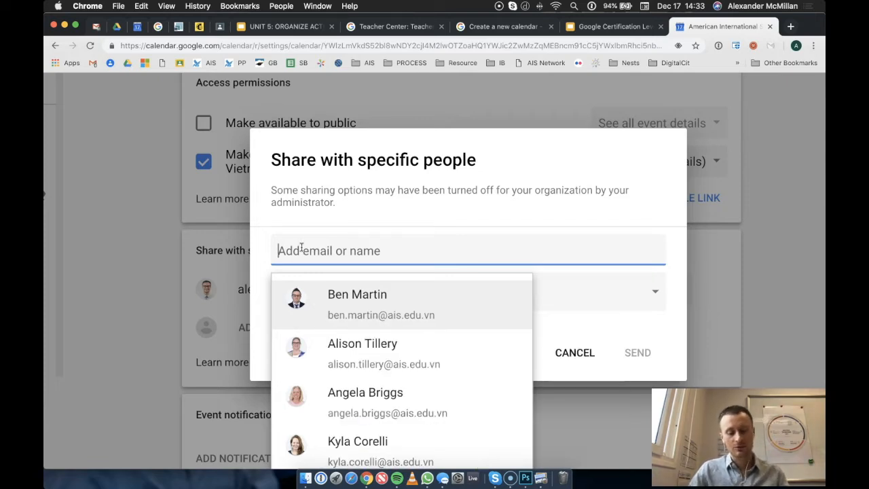
{"action": "type", "text": "chris"}
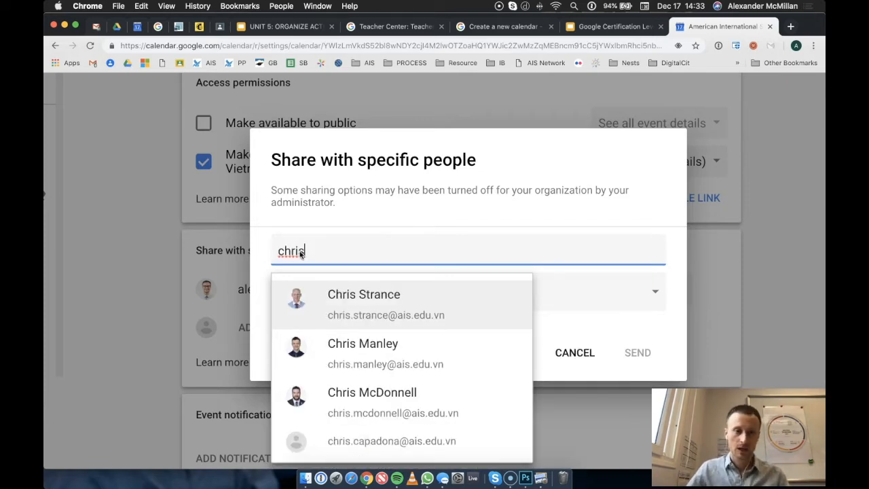
{"action": "left_click", "coordinate": [330, 289]}
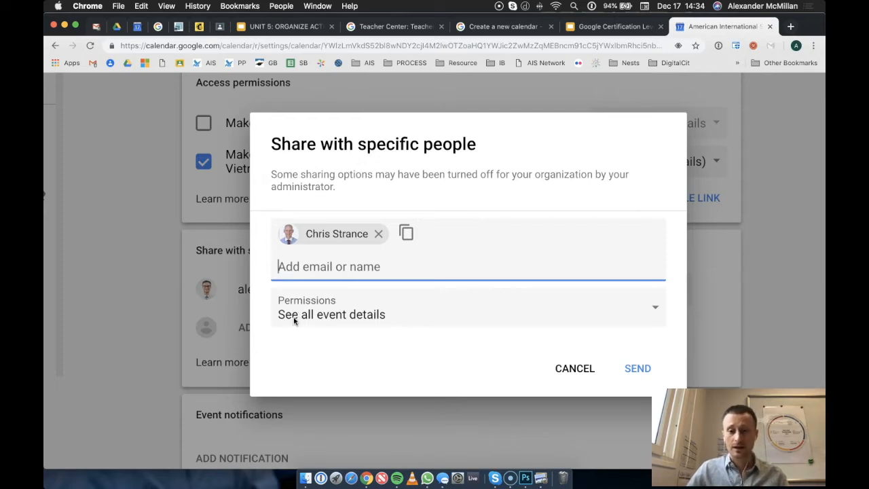
{"action": "left_click", "coordinate": [655, 311]}
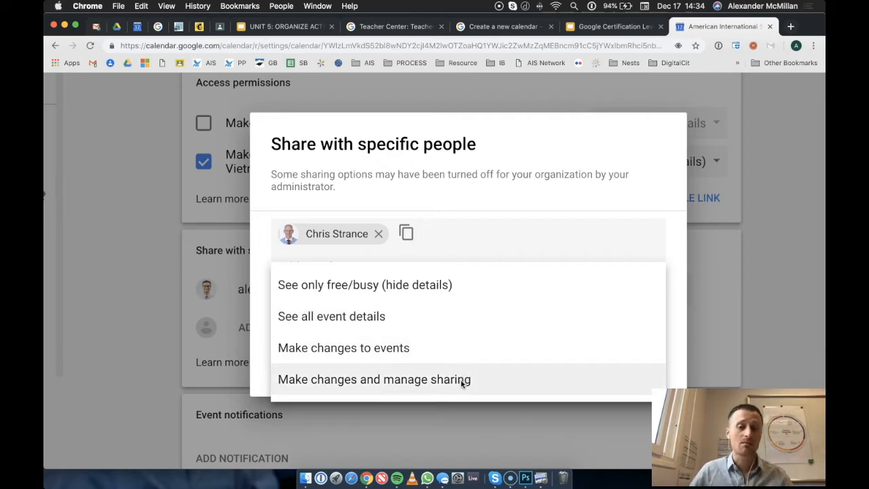
{"action": "left_click", "coordinate": [481, 325]}
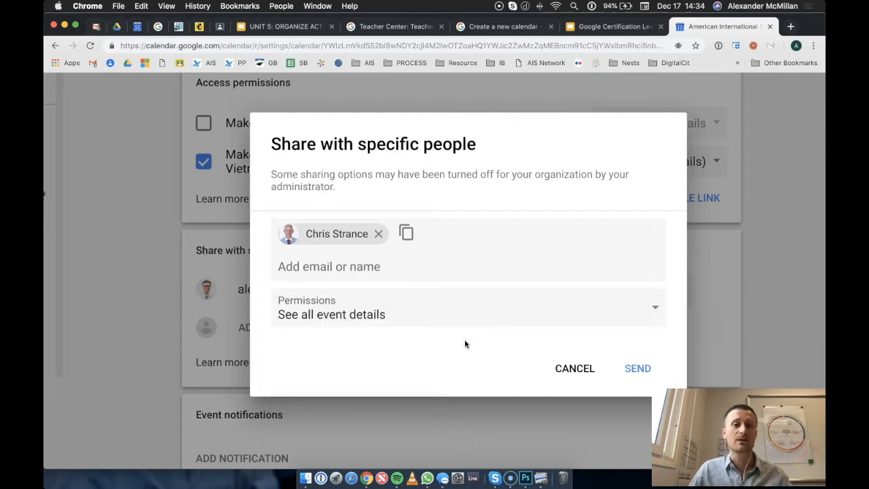
{"action": "left_click", "coordinate": [636, 368]}
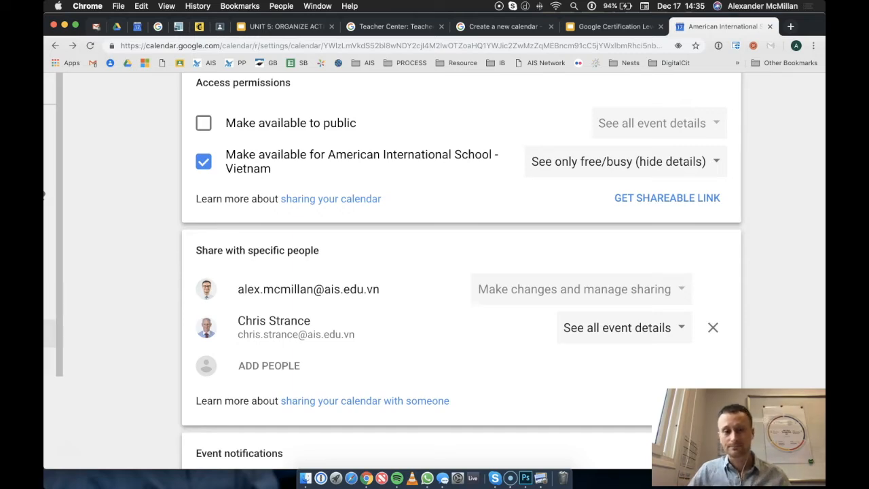
{"action": "left_click", "coordinate": [61, 453]}
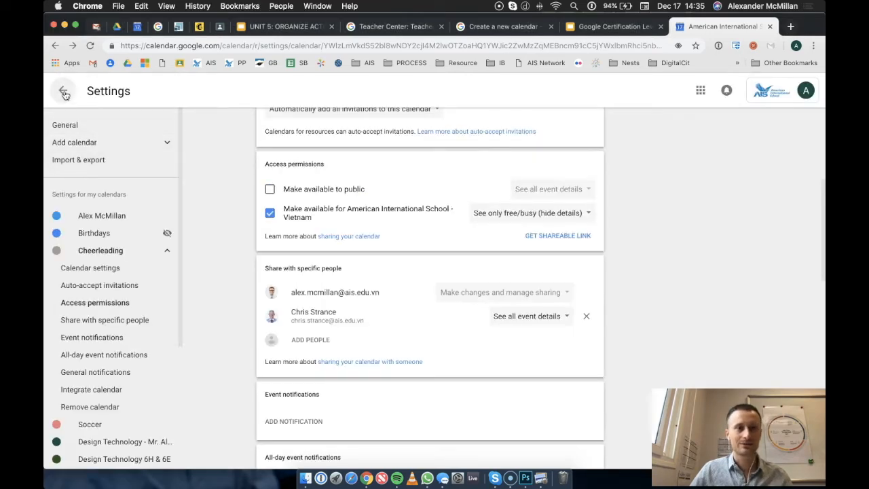
{"action": "left_click", "coordinate": [64, 92]}
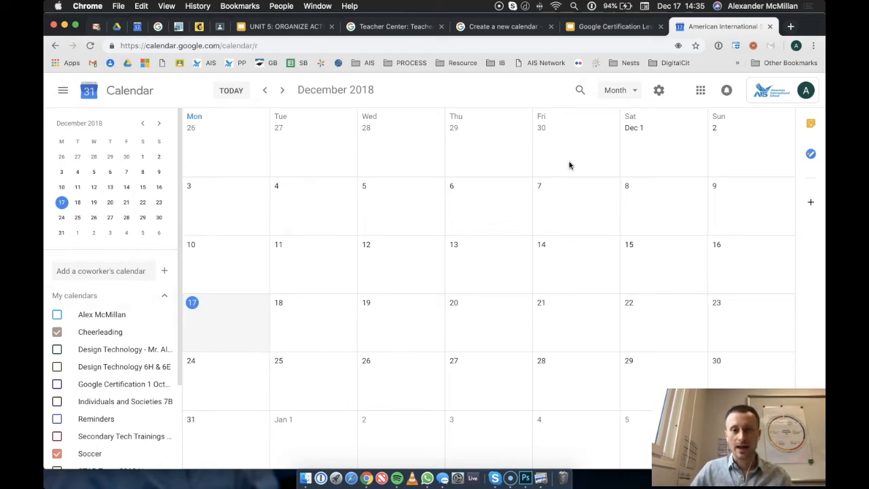
Examine the available calendar views, trying the day and week views and returning to the month view.
{"action": "left_click", "coordinate": [634, 93]}
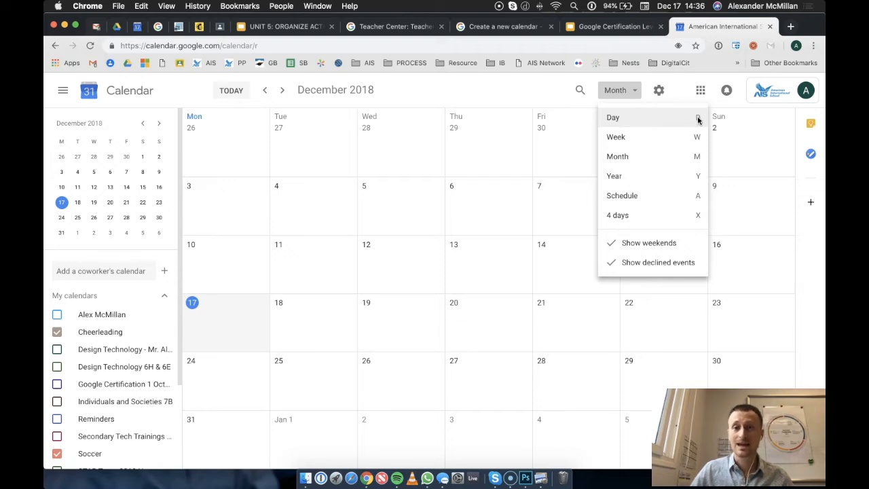
{"action": "left_click", "coordinate": [621, 92]}
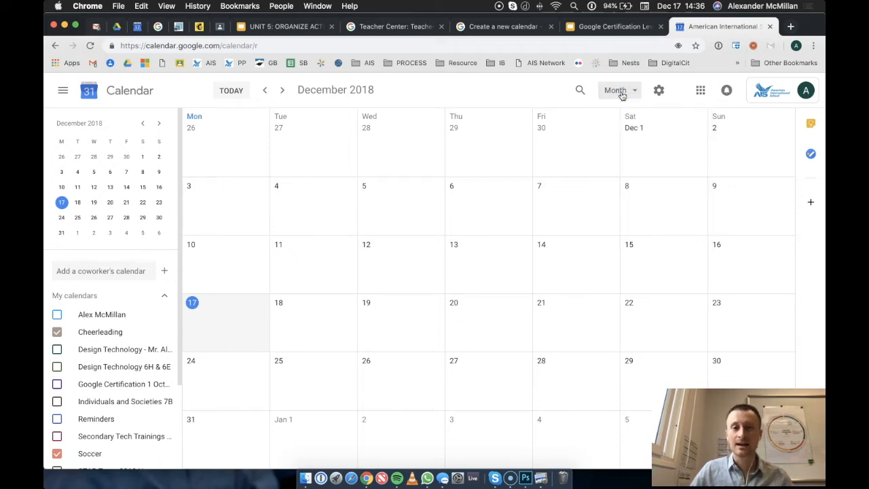
{"action": "key", "text": "d"}
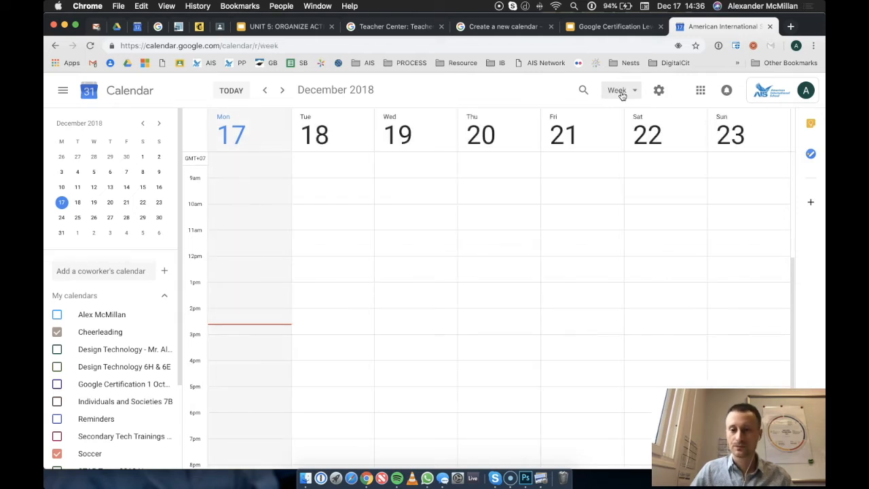
{"action": "key", "text": "m"}
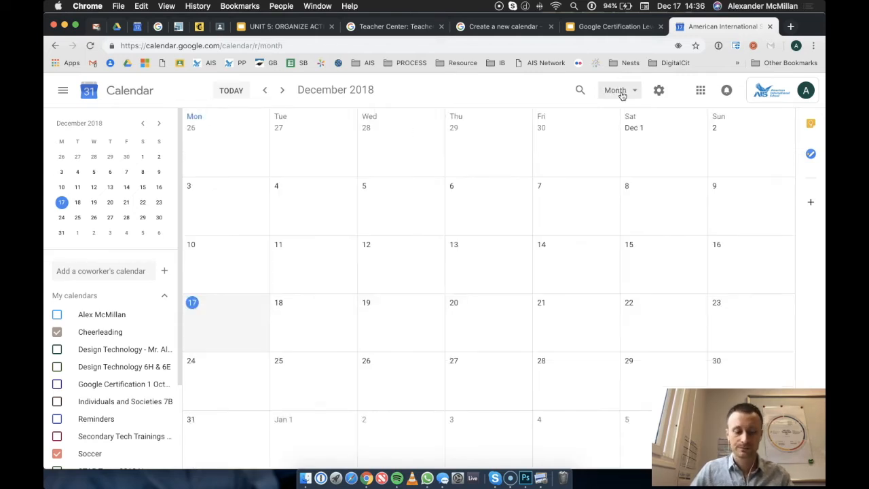
{"action": "left_click", "coordinate": [622, 94]}
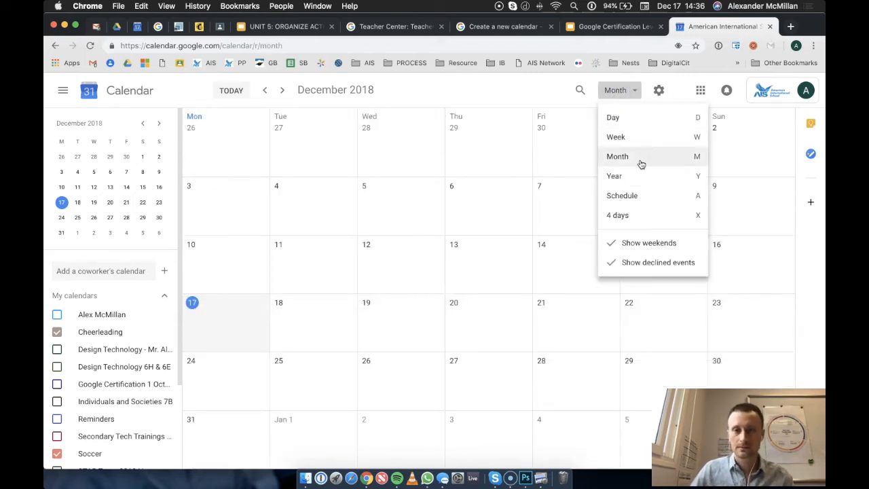
{"action": "left_click", "coordinate": [624, 93]}
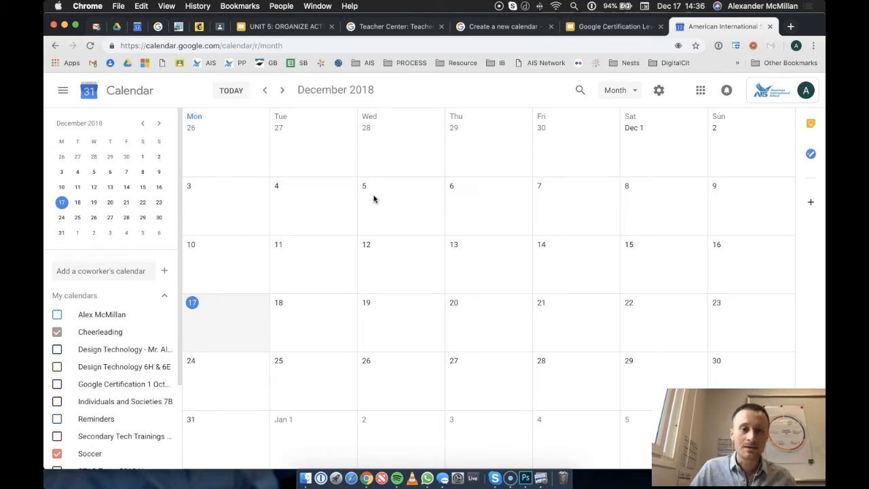
{"action": "left_click", "coordinate": [392, 325]}
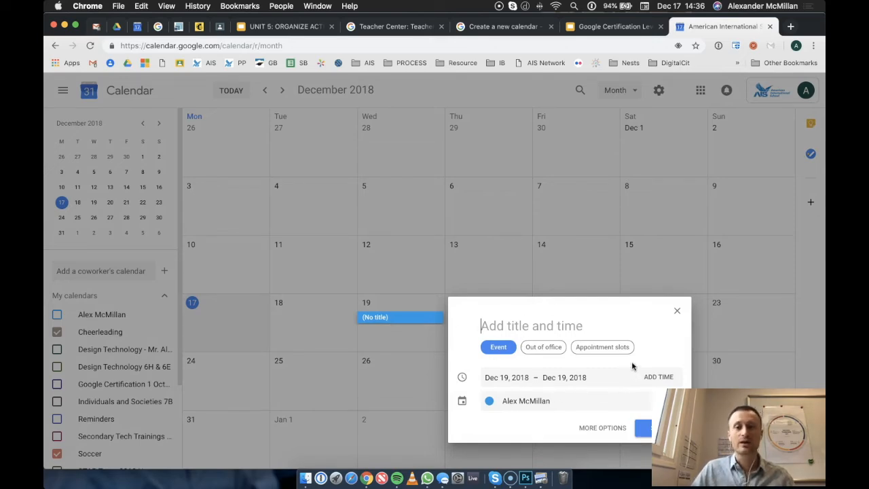
{"action": "left_click", "coordinate": [676, 311]}
{"action": "left_click_drag", "start_coordinate": [679, 445], "coordinate": [66, 448]}
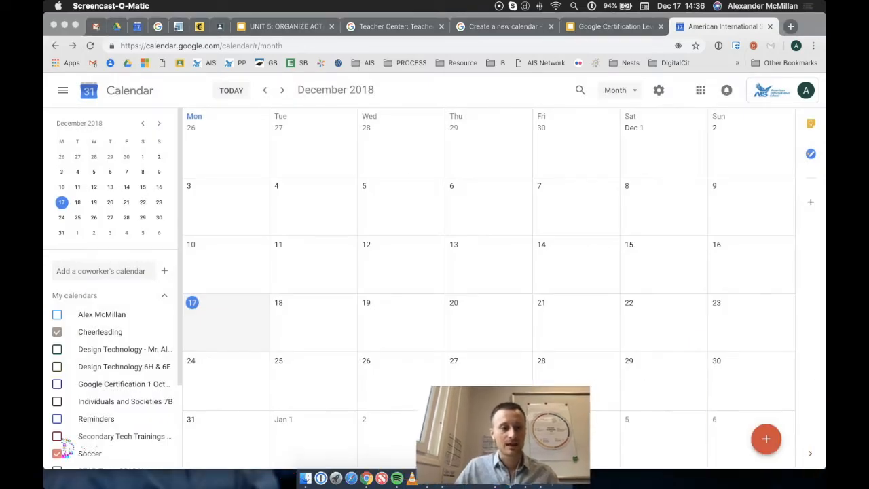
{"action": "left_click", "coordinate": [771, 438]}
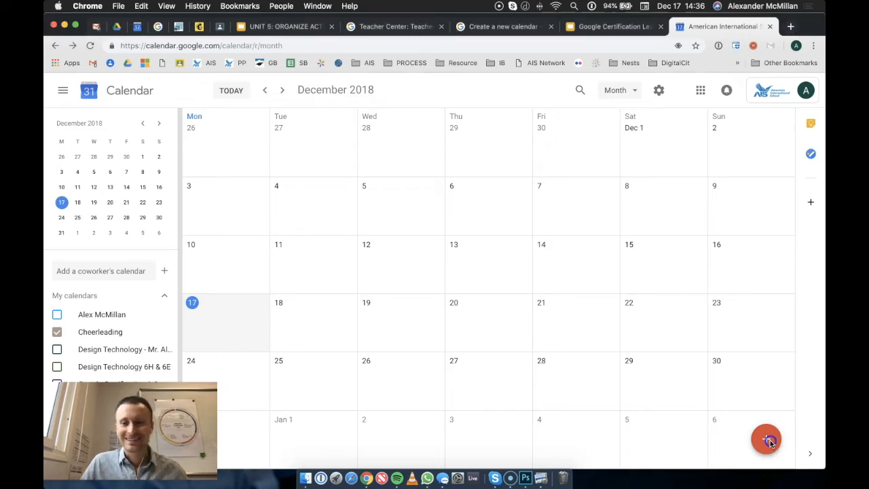
{"action": "left_click", "coordinate": [765, 438]}
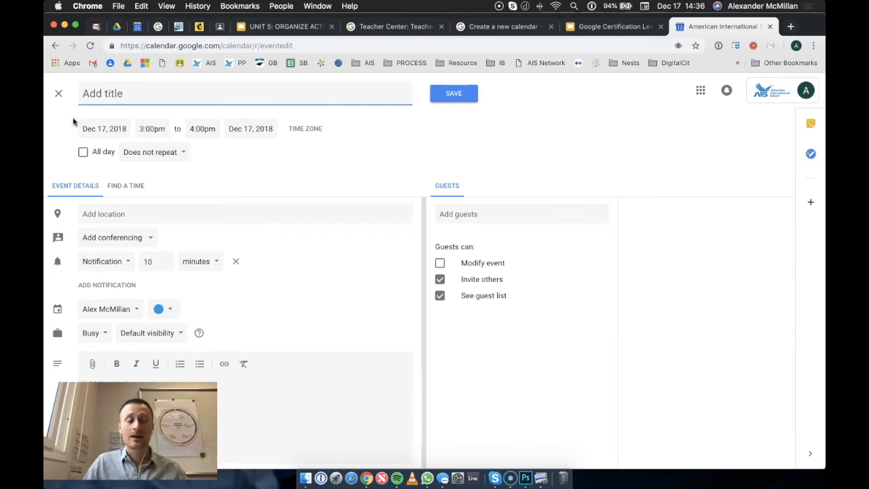
{"action": "left_click", "coordinate": [59, 95]}
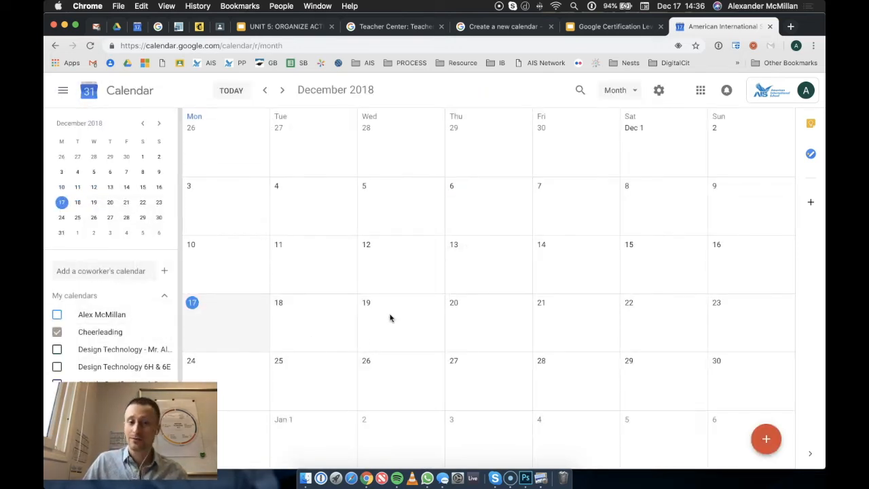
Create and save an all-day event titled "Christmas break begins" on December 19, 2018 in the Cheerleading calendar.
{"action": "left_click", "coordinate": [395, 327]}
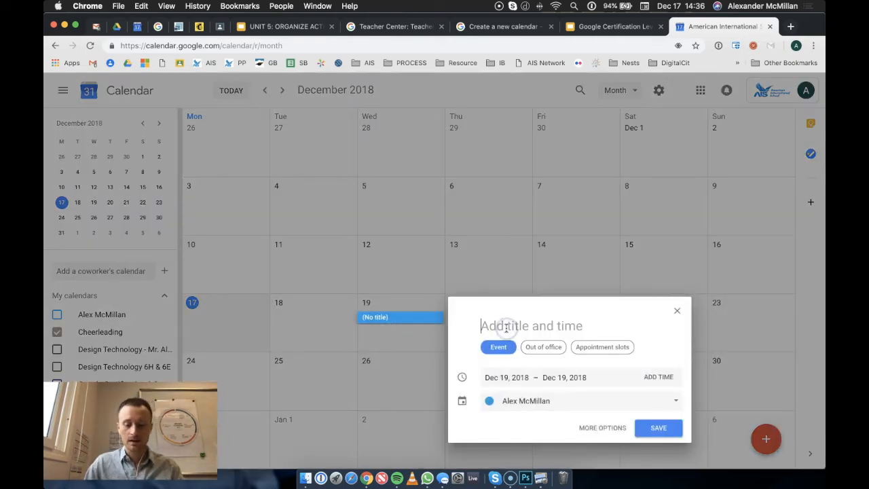
{"action": "type", "text": "Christmas"}
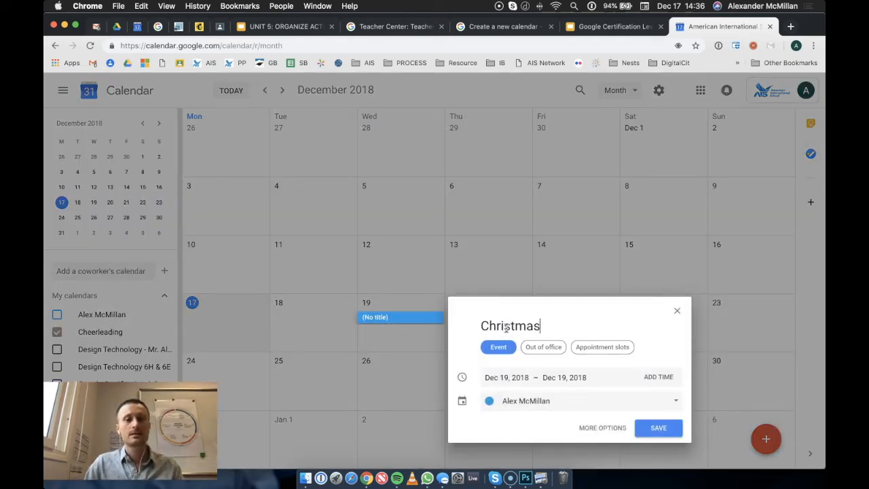
{"action": "type", "text": " break begins"}
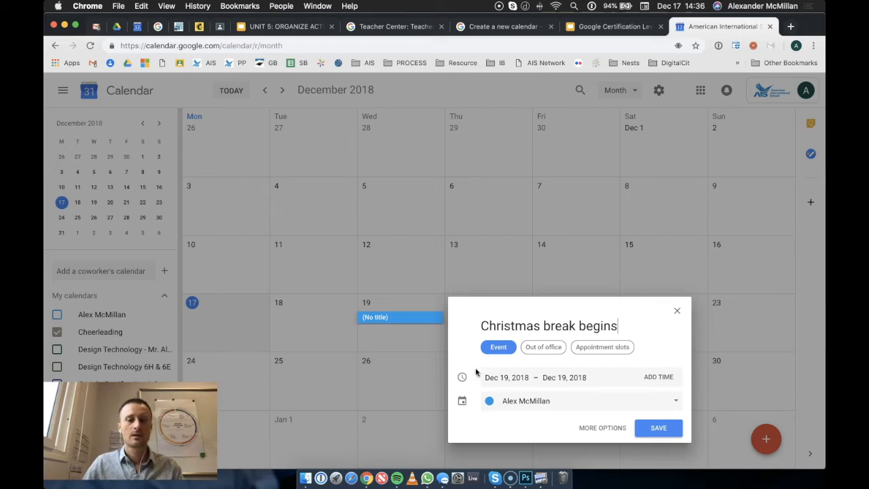
{"action": "left_click", "coordinate": [518, 404]}
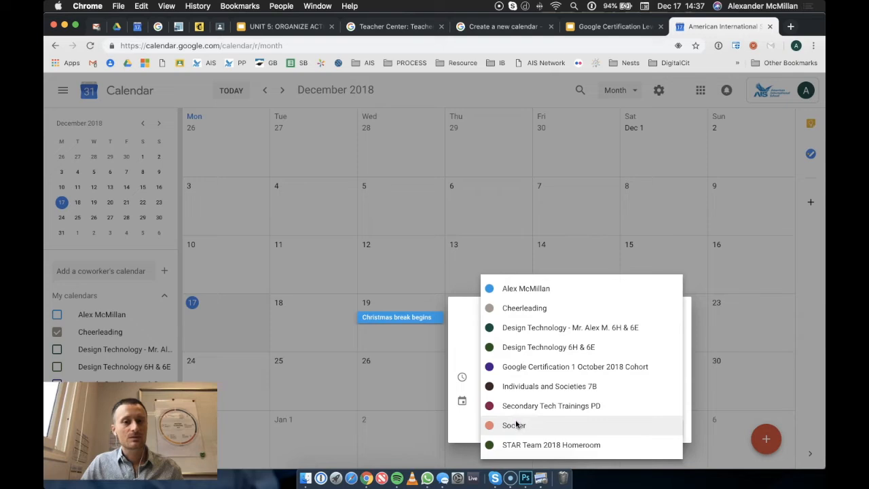
{"action": "left_click", "coordinate": [521, 309]}
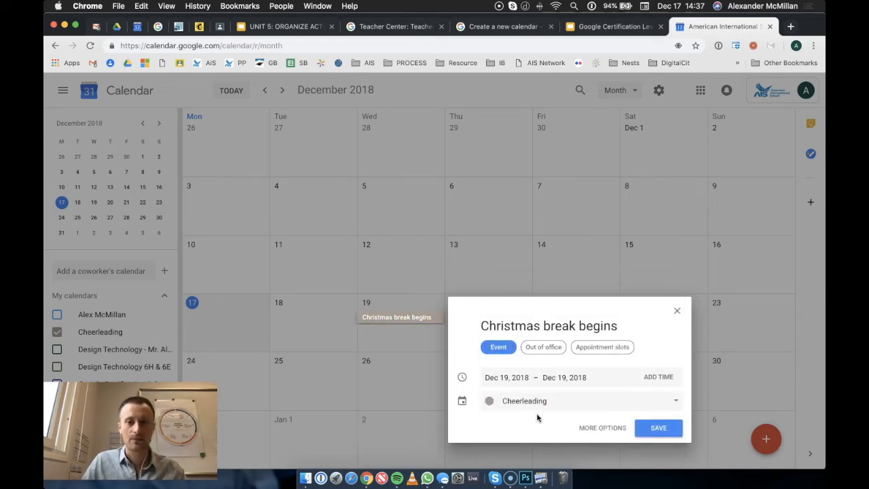
{"action": "left_click", "coordinate": [658, 429]}
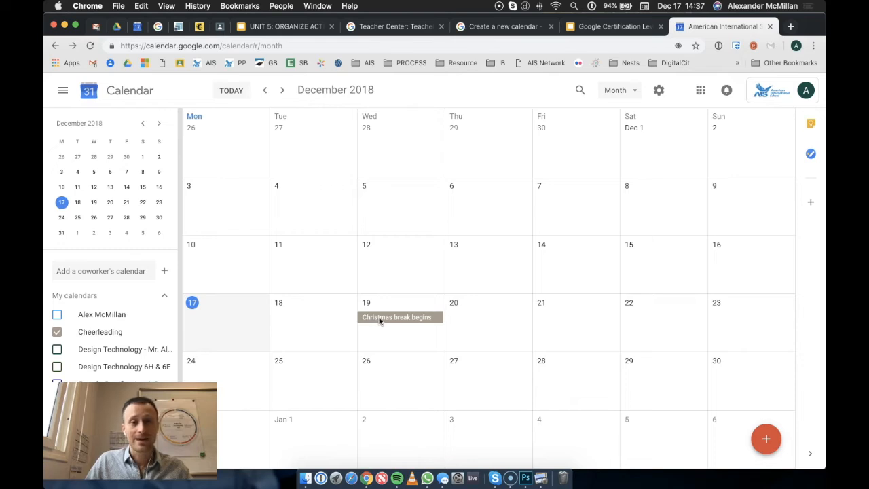
Open the "Christmas break begins" event for full editing and turn off its all-day setting.
{"action": "left_click", "coordinate": [380, 317]}
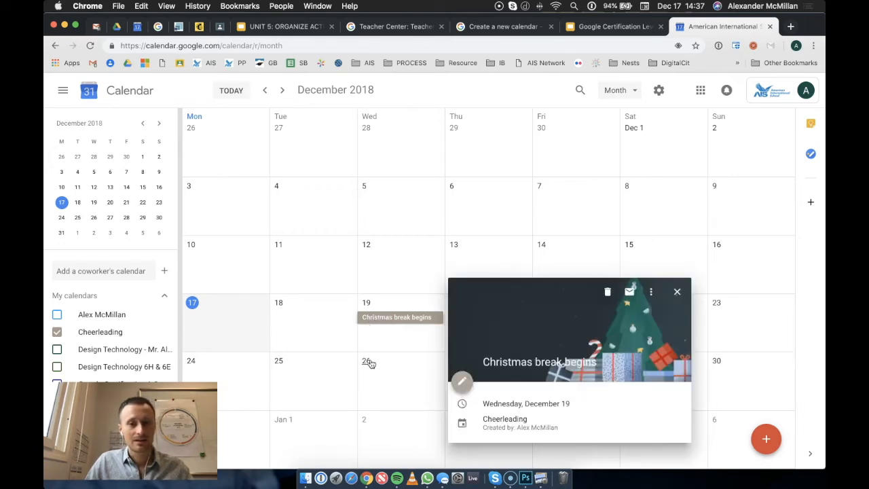
{"action": "left_click", "coordinate": [465, 386]}
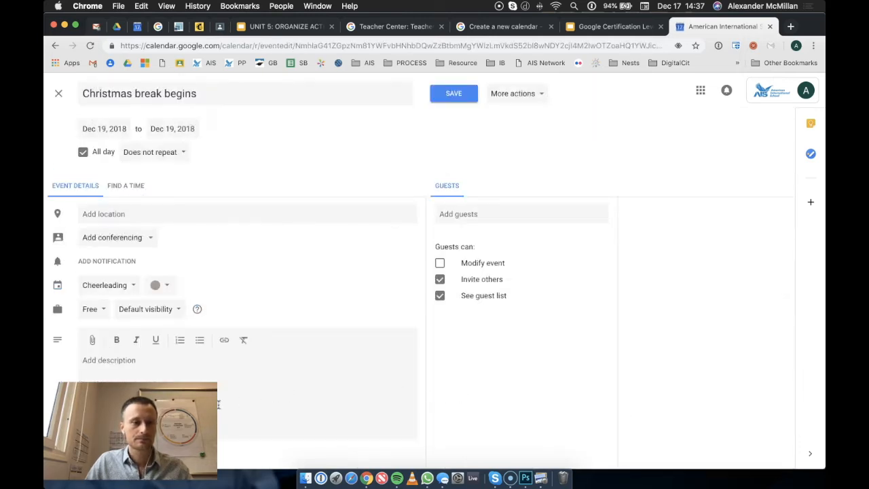
{"action": "left_click", "coordinate": [131, 430]}
{"action": "left_click_drag", "start_coordinate": [130, 430], "coordinate": [738, 425]}
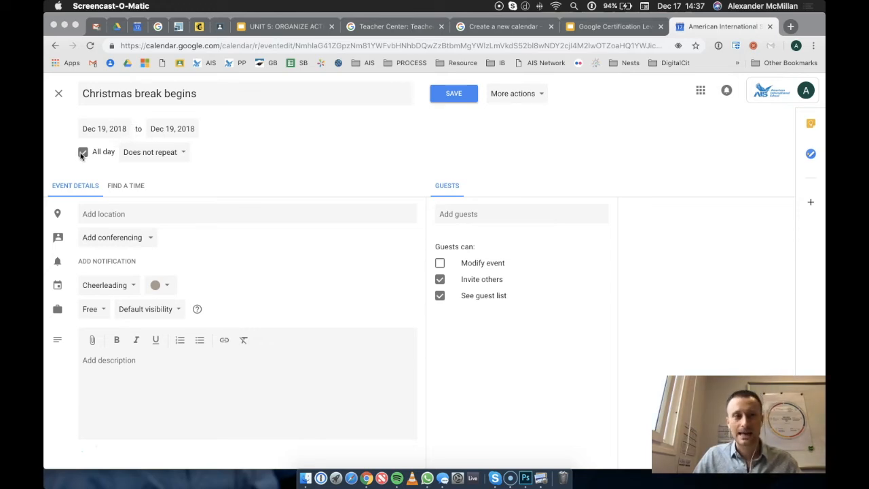
{"action": "left_click", "coordinate": [82, 153]}
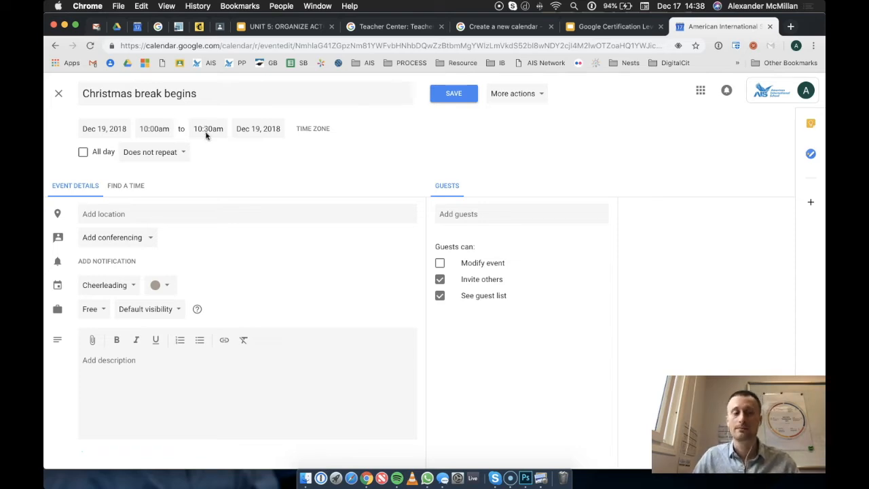
Replace the event's title with one about meeting a colleague for an important meeting.
{"action": "left_click_drag", "start_coordinate": [203, 91], "coordinate": [76, 89]}
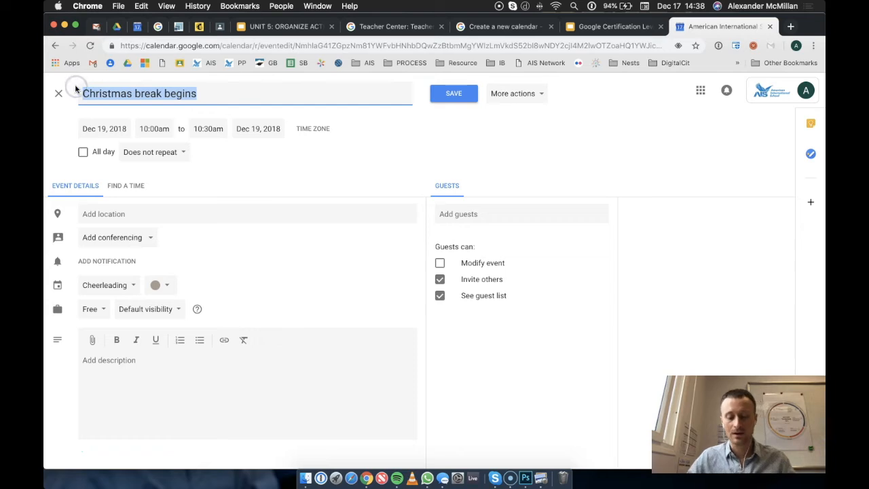
{"action": "type", "text": "Me"}
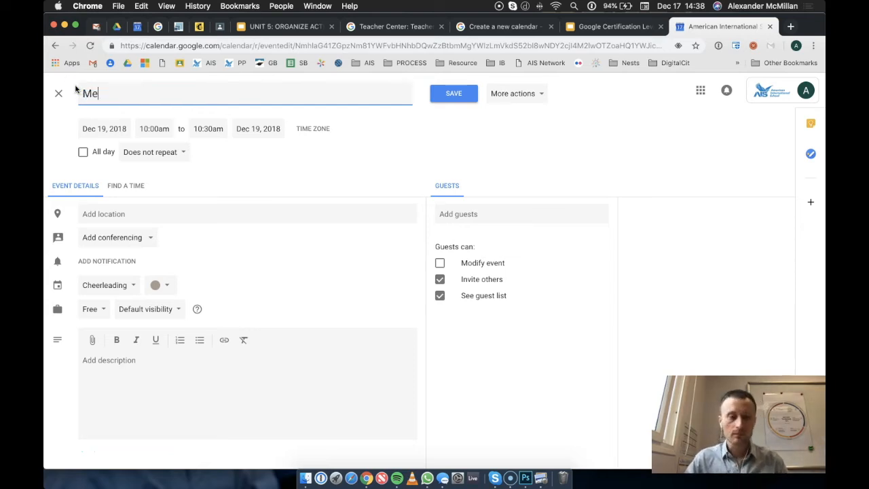
{"action": "type", "text": "et Mr. Ben for "}
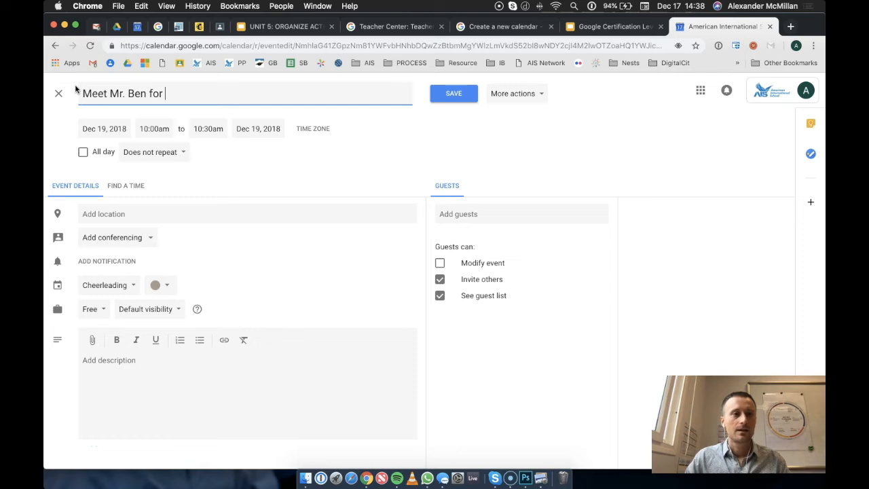
{"action": "type", "text": "important meeting"}
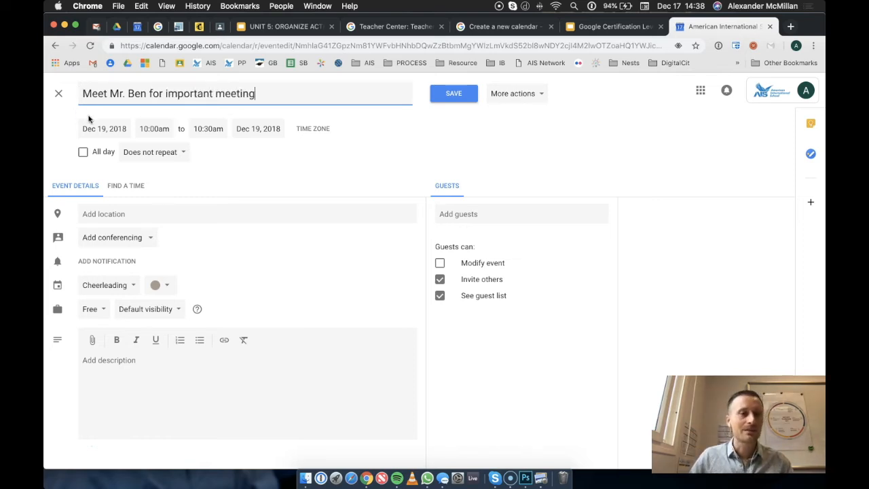
Schedule the meeting from 11:00am to 12:00pm and make it repeat weekly on Wednesday.
{"action": "left_click", "coordinate": [162, 129]}
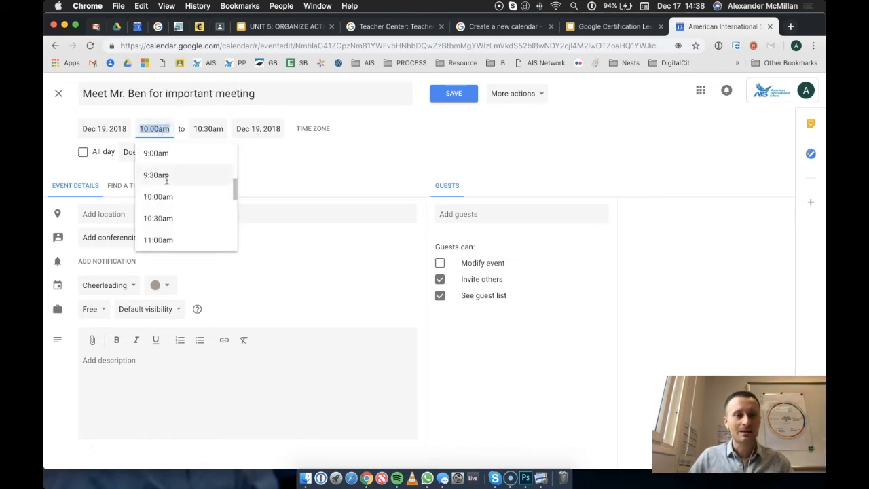
{"action": "left_click", "coordinate": [163, 236]}
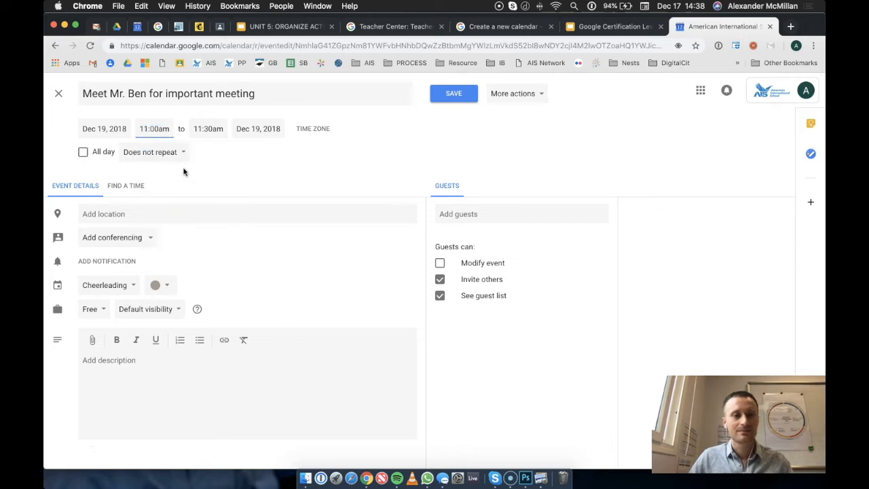
{"action": "left_click", "coordinate": [203, 133]}
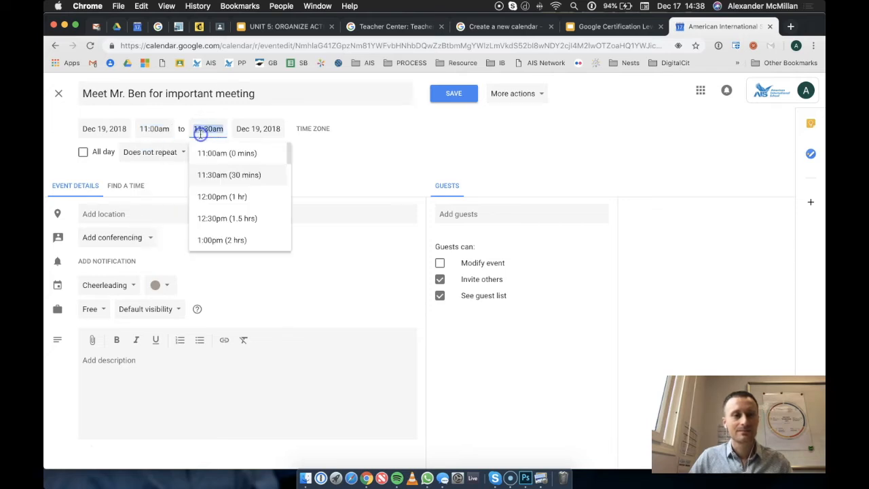
{"action": "left_click", "coordinate": [232, 197]}
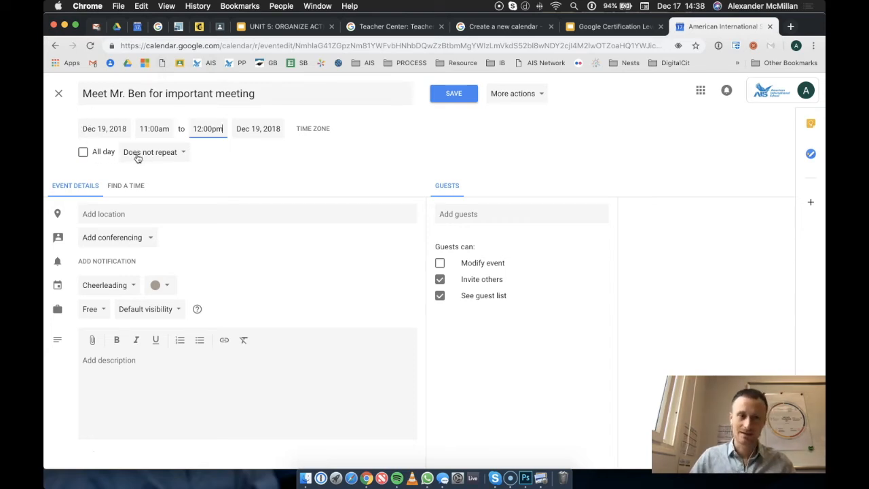
{"action": "scroll", "coordinate": [137, 158], "scroll_direction": "up", "scroll_amount": 5}
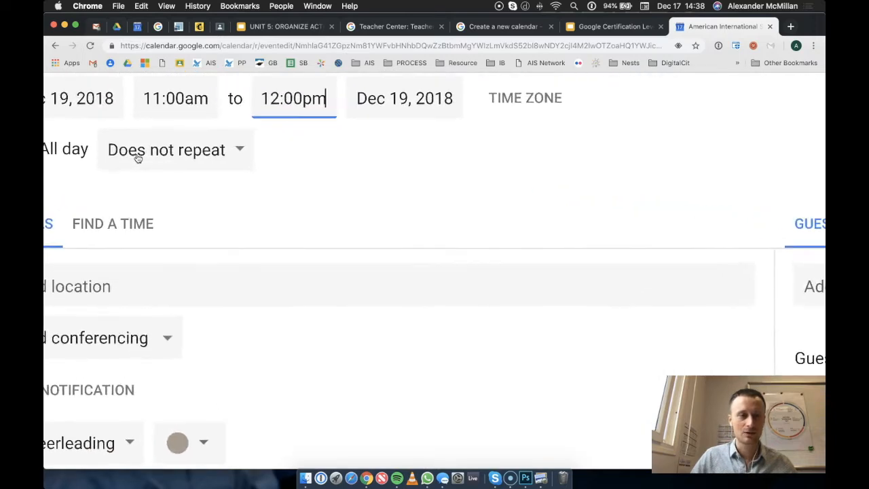
{"action": "left_click", "coordinate": [246, 149]}
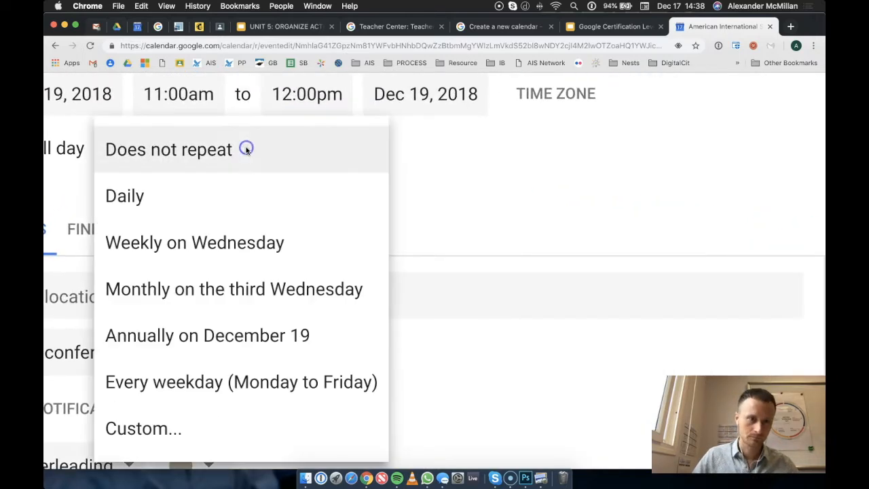
{"action": "left_click", "coordinate": [210, 254]}
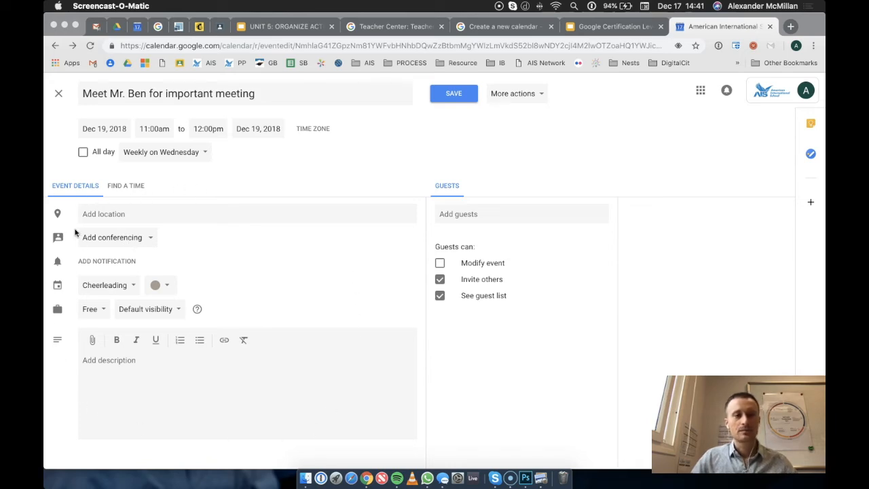
Enter the organizer's office as the meeting's location, as plain text without choosing a suggested address.
{"action": "left_click", "coordinate": [80, 215]}
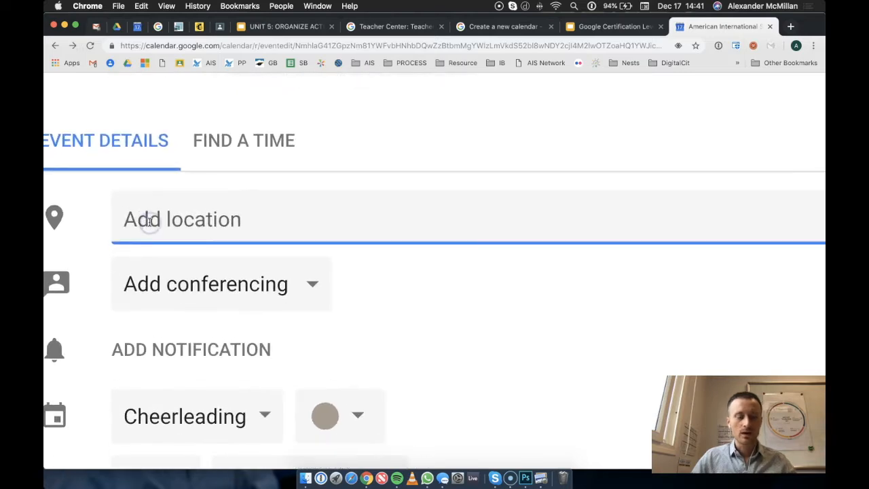
{"action": "type", "text": "111"}
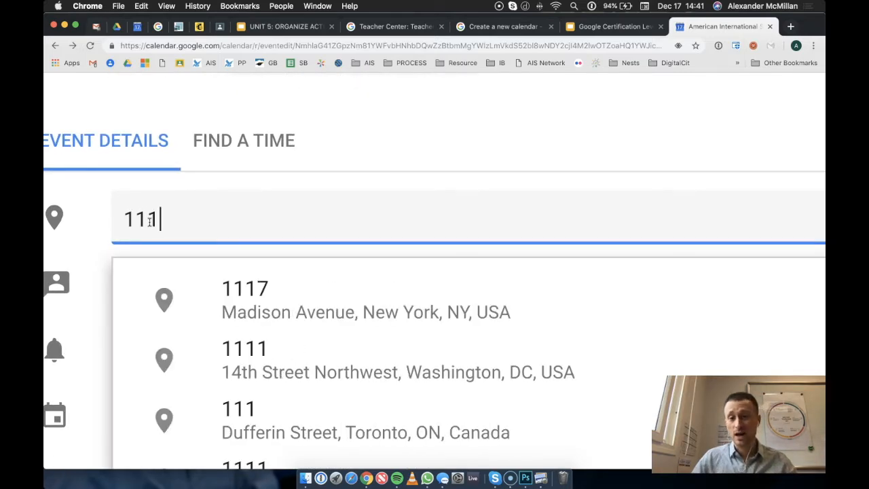
{"action": "key", "text": "BackSpace"}
{"action": "key", "text": "BackSpace"}
{"action": "key", "text": "BackSpace"}
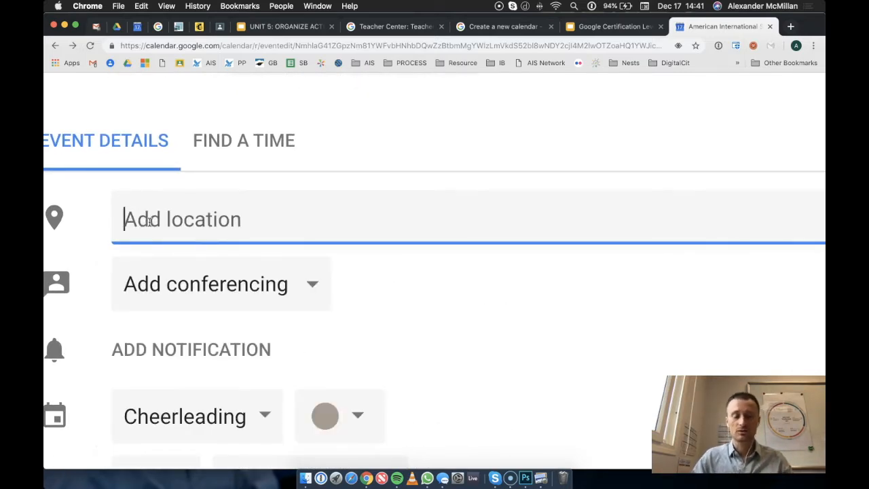
{"action": "type", "text": "Alex's "}
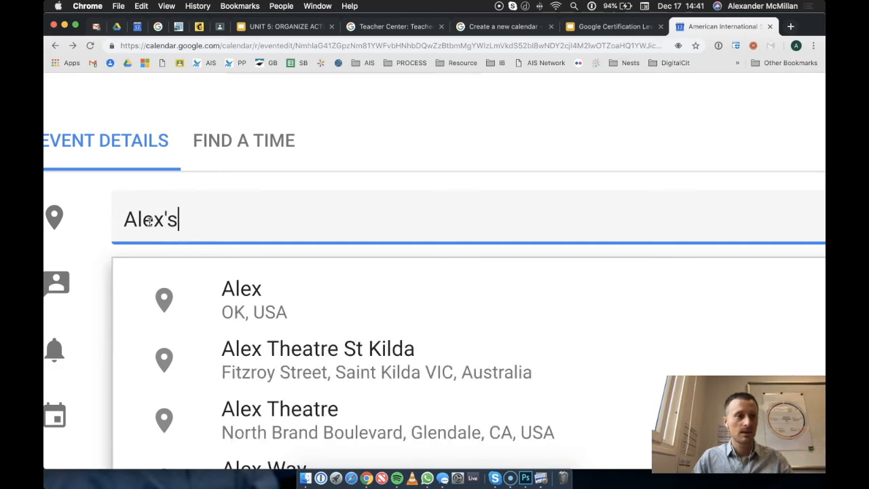
{"action": "type", "text": "Office"}
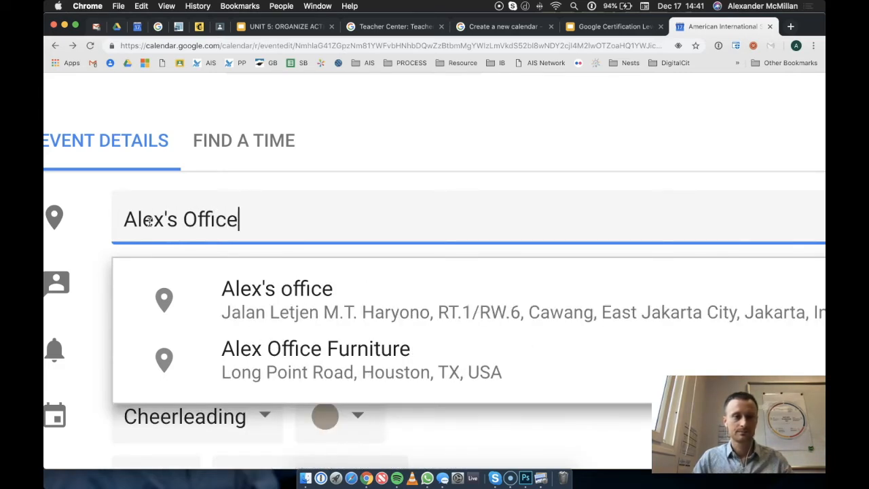
{"action": "left_click", "coordinate": [378, 141]}
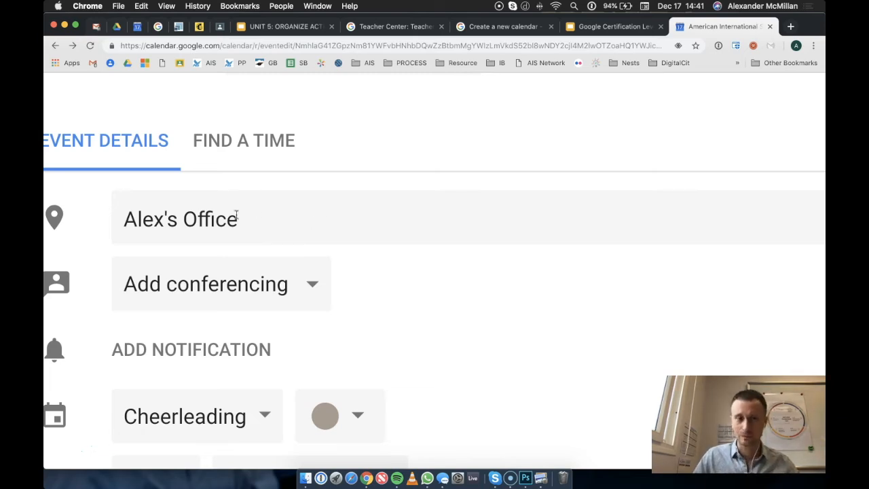
{"action": "left_click", "coordinate": [260, 219]}
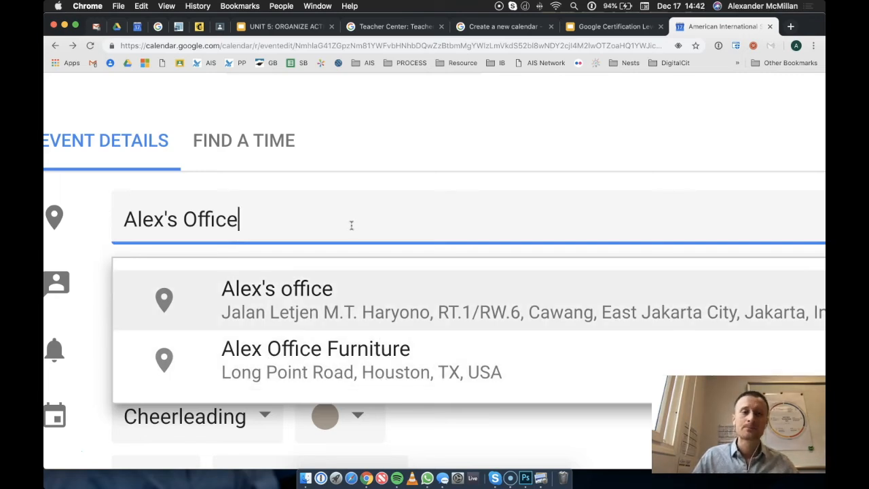
{"action": "left_click", "coordinate": [345, 167]}
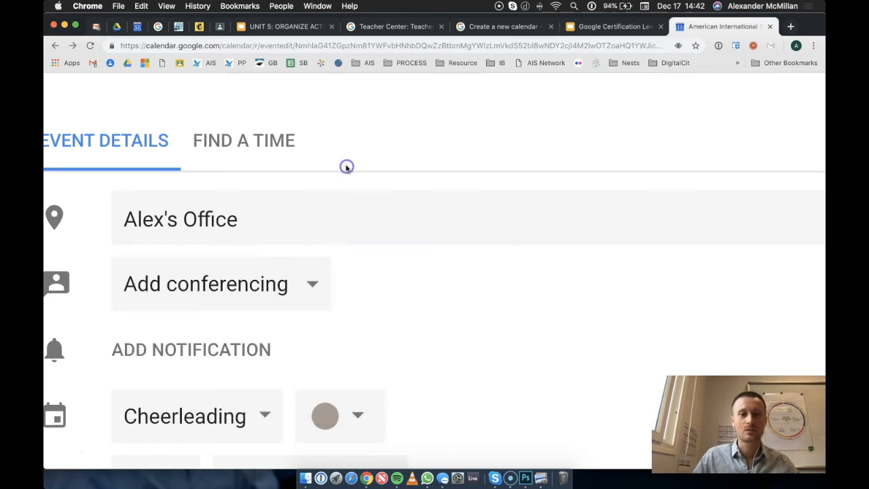
{"action": "left_click", "coordinate": [310, 235]}
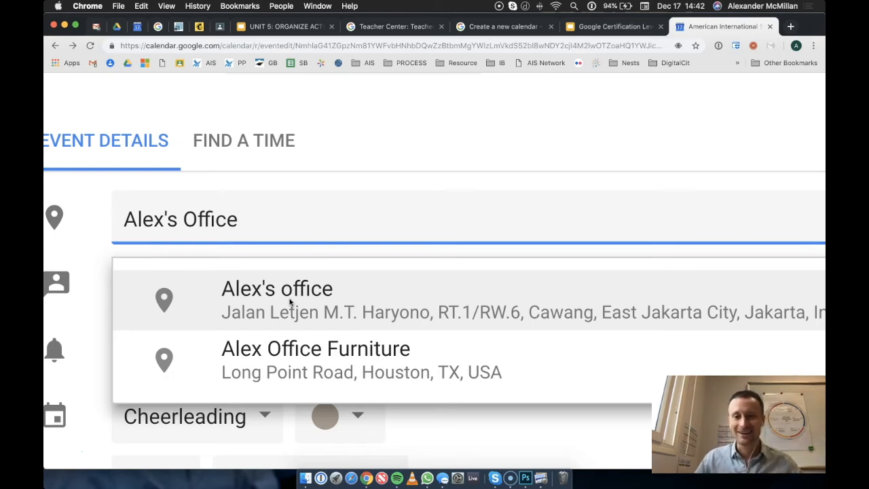
{"action": "left_click", "coordinate": [383, 178]}
Add an email notification 10 minutes before the meeting.
{"action": "scroll", "coordinate": [251, 258], "scroll_direction": "down", "scroll_amount": 5}
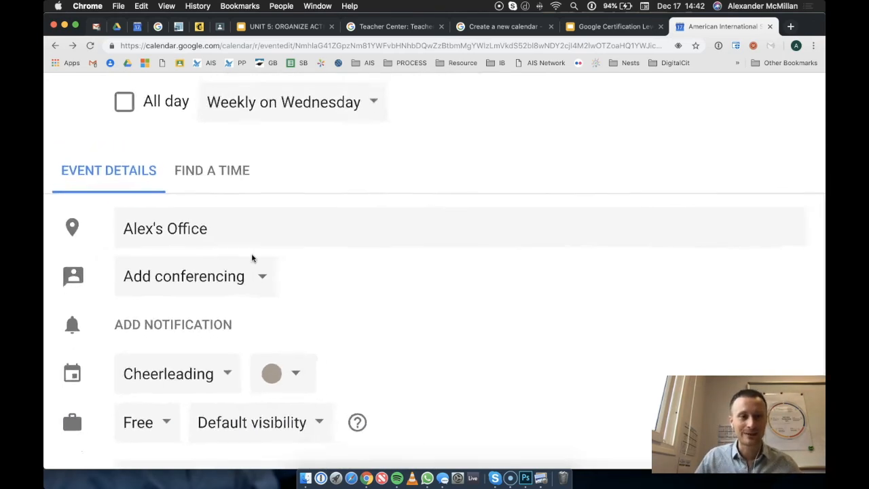
{"action": "scroll", "coordinate": [66, 263], "scroll_direction": "down", "scroll_amount": 1}
{"action": "scroll", "coordinate": [196, 239], "scroll_direction": "down", "scroll_amount": 3}
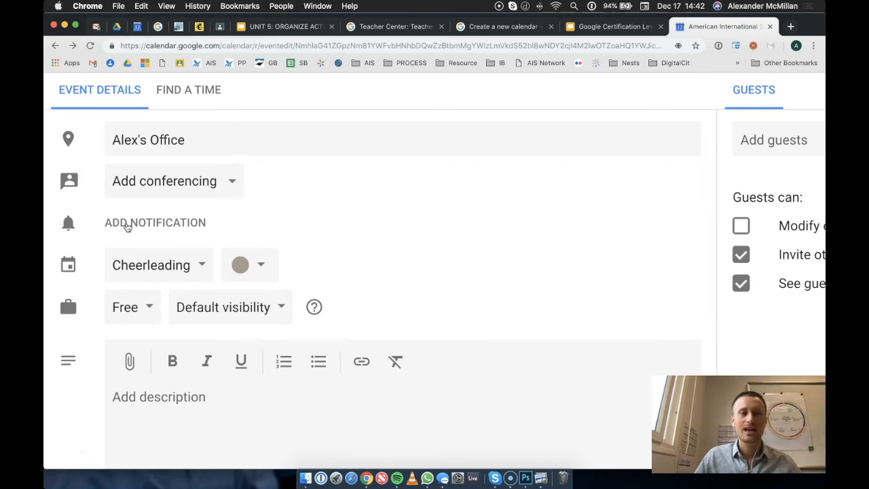
{"action": "left_click", "coordinate": [127, 226]}
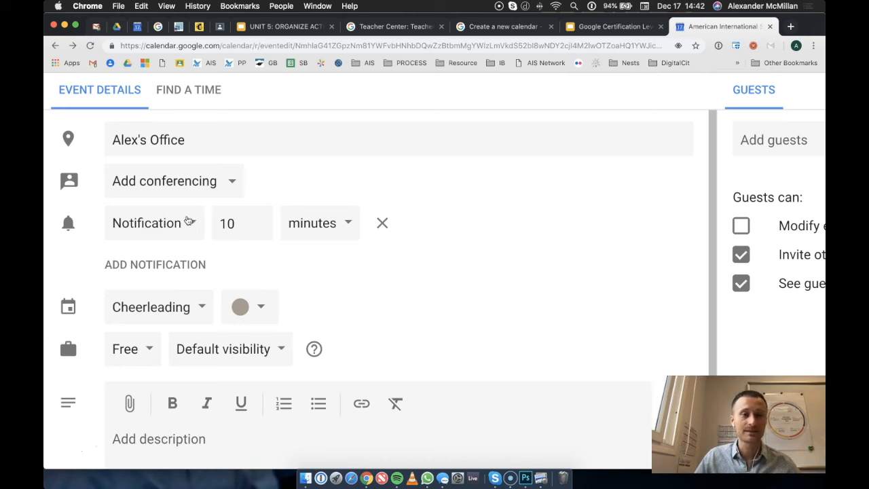
{"action": "left_click", "coordinate": [190, 223]}
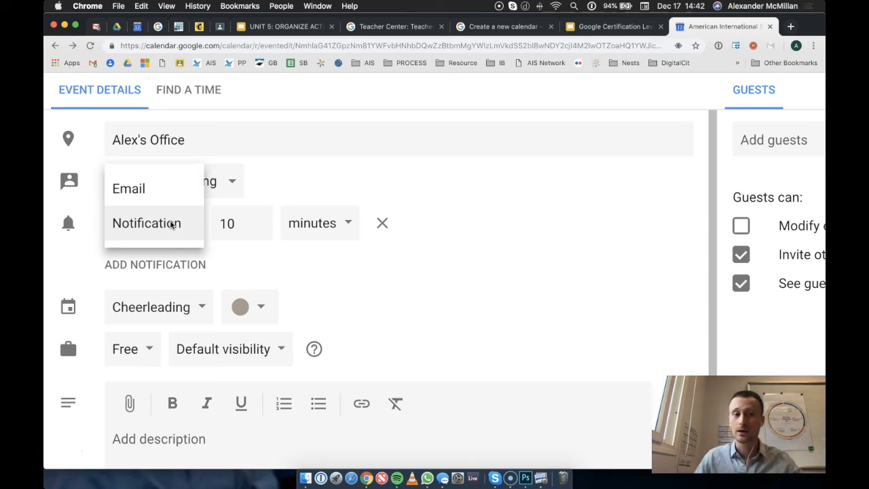
{"action": "left_click", "coordinate": [167, 198]}
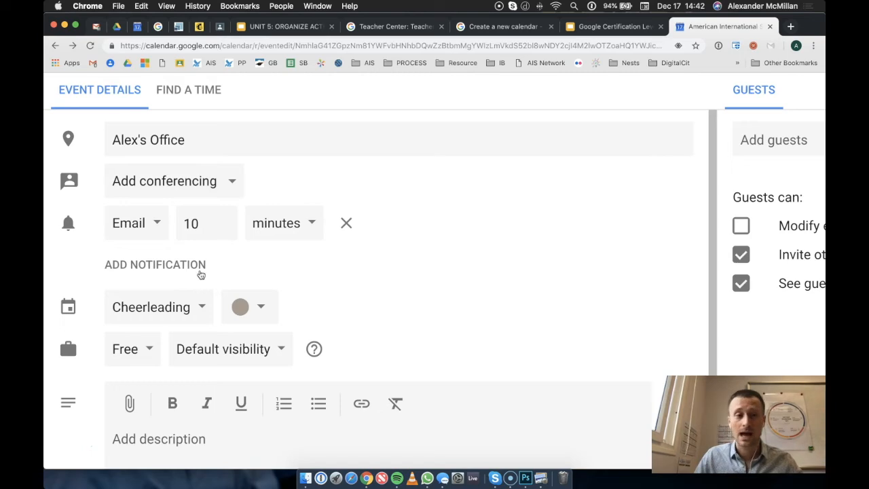
Change the email notification's lead time to 1 day before the meeting.
{"action": "left_click_drag", "start_coordinate": [206, 225], "coordinate": [182, 225]}
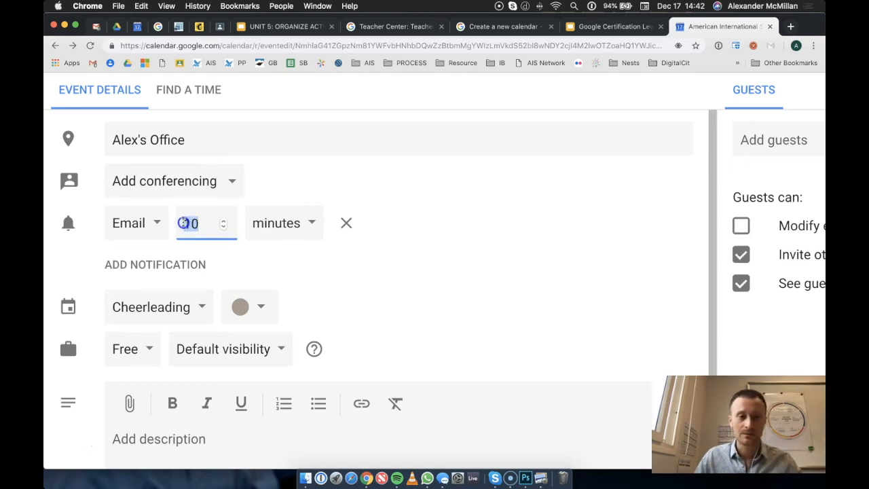
{"action": "type", "text": "20"}
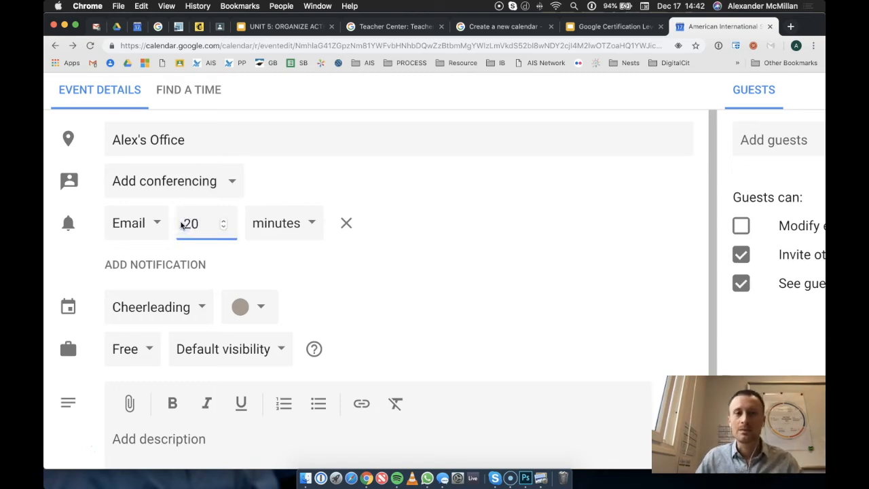
{"action": "left_click", "coordinate": [277, 222]}
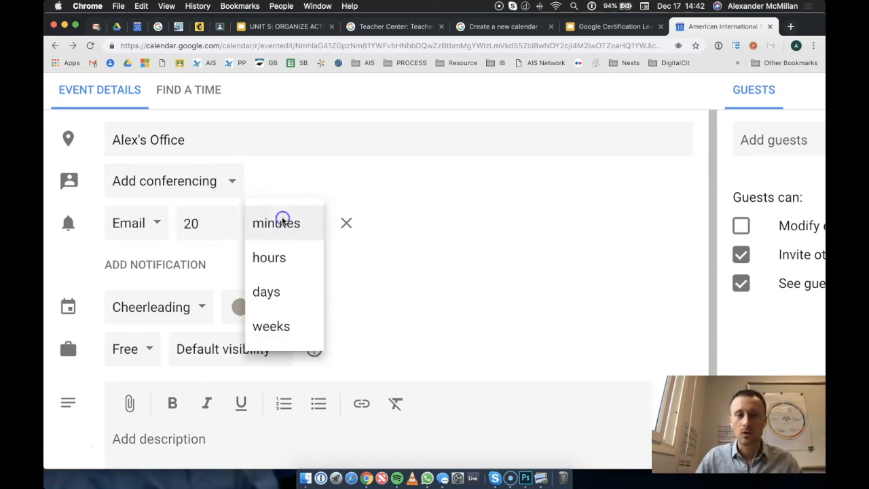
{"action": "left_click", "coordinate": [278, 289]}
{"action": "left_click", "coordinate": [201, 224]}
{"action": "left_click", "coordinate": [198, 224]}
{"action": "key", "text": "BackSpace"}
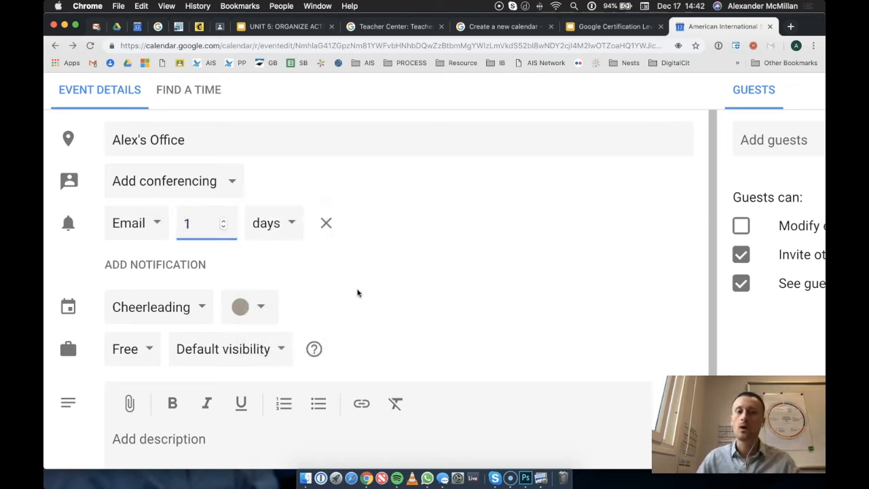
{"action": "left_click", "coordinate": [401, 293]}
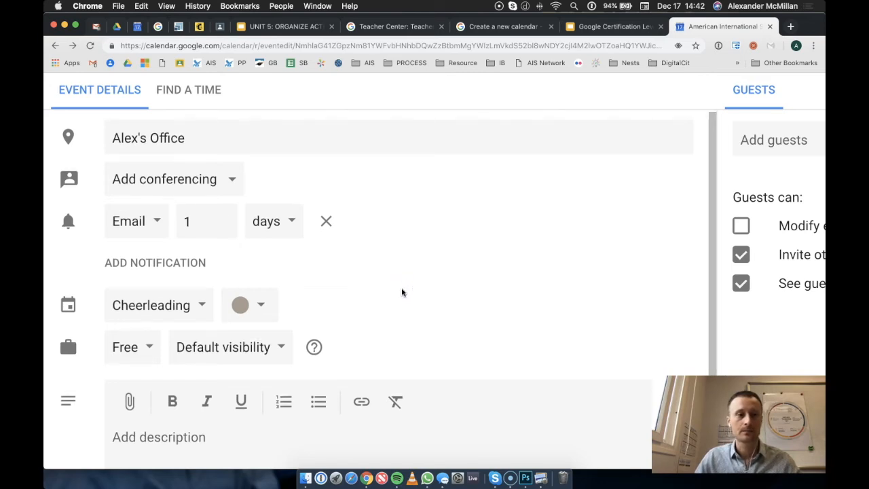
{"action": "left_click", "coordinate": [181, 264]}
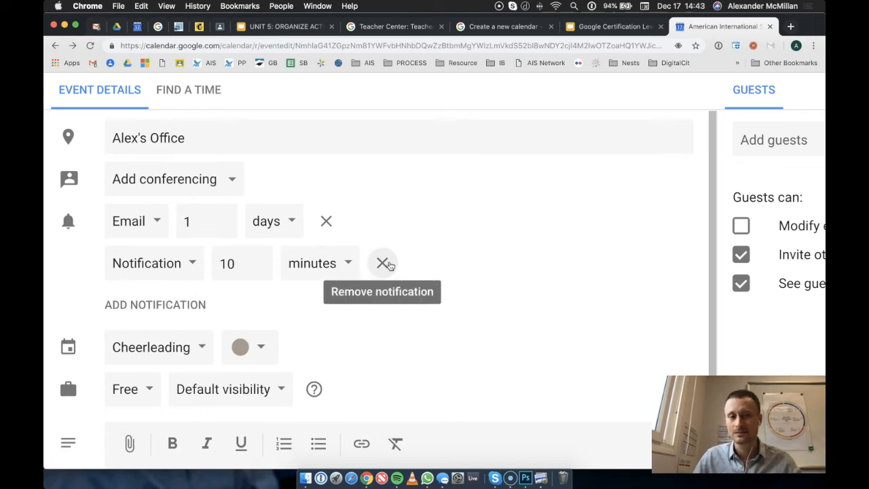
{"action": "left_click", "coordinate": [384, 263]}
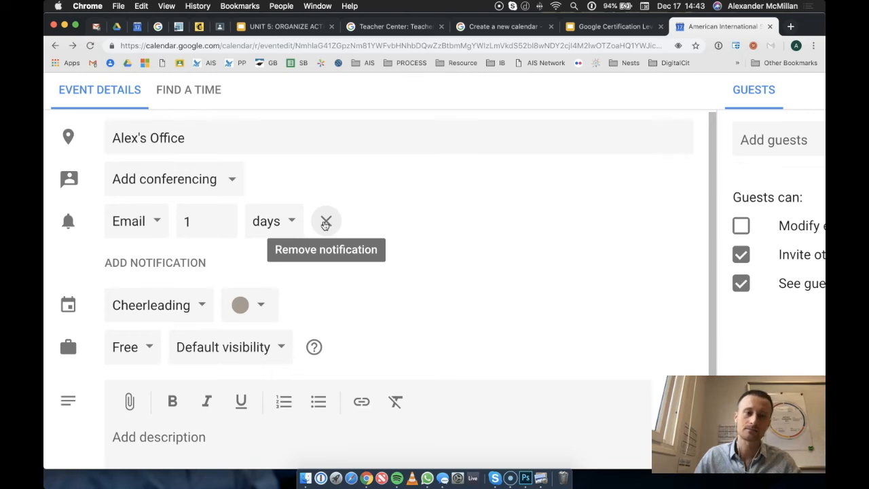
{"action": "scroll", "coordinate": [363, 314], "scroll_direction": "up", "scroll_amount": 2}
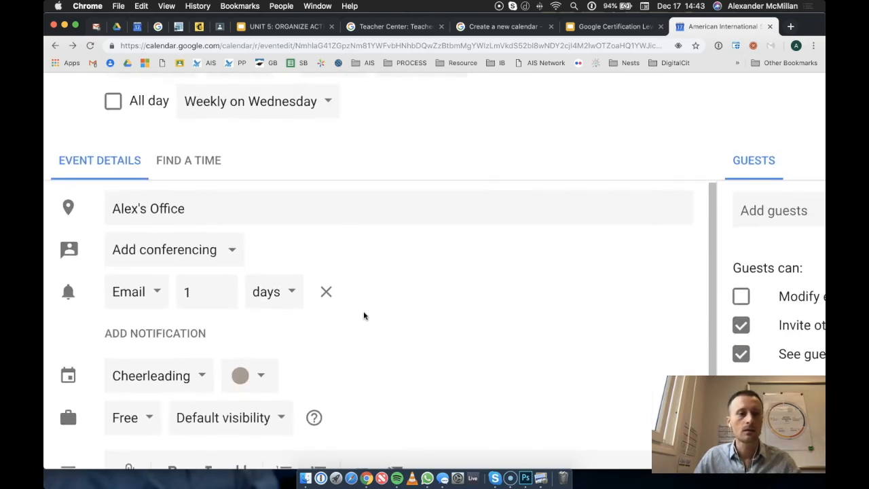
{"action": "scroll", "coordinate": [363, 316], "scroll_direction": "down", "scroll_amount": 2}
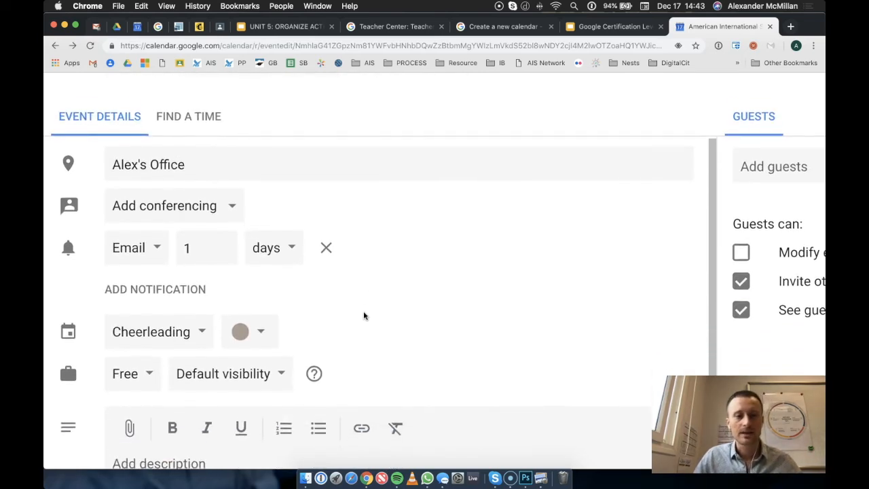
Keep the event on the Cheerleading calendar and set its color to purple.
{"action": "scroll", "coordinate": [355, 311], "scroll_direction": "down", "scroll_amount": 5}
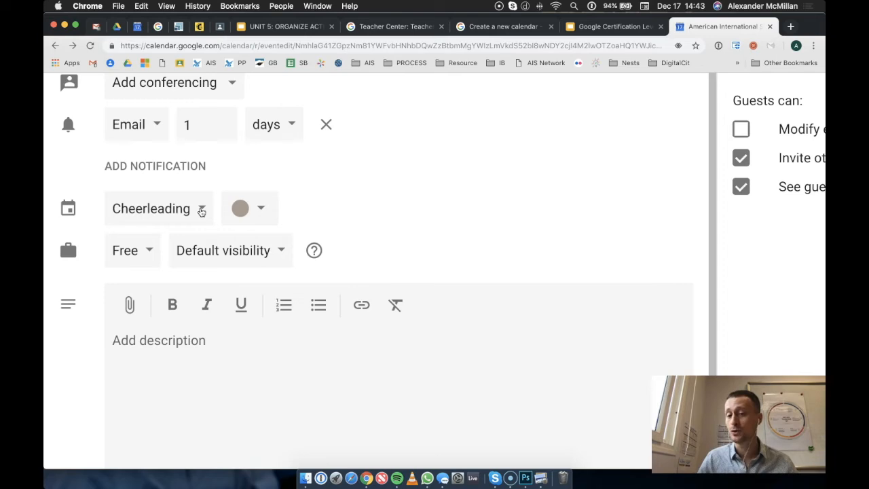
{"action": "left_click", "coordinate": [201, 211]}
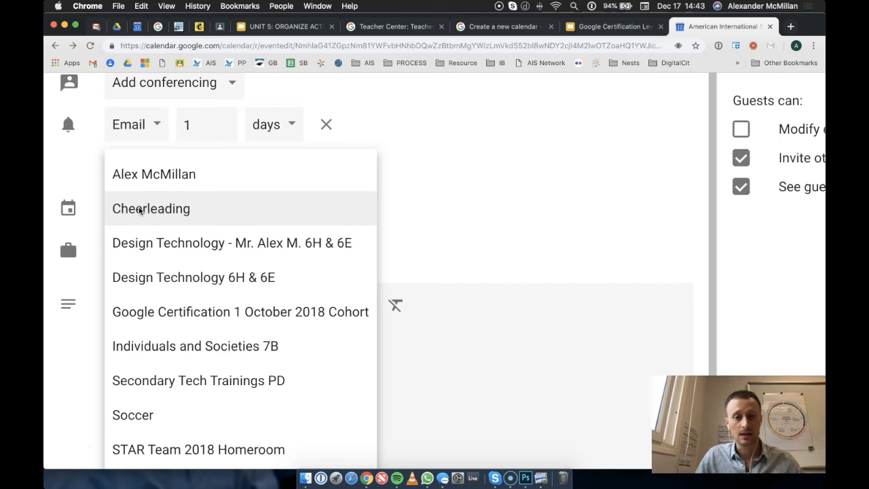
{"action": "left_click", "coordinate": [343, 211]}
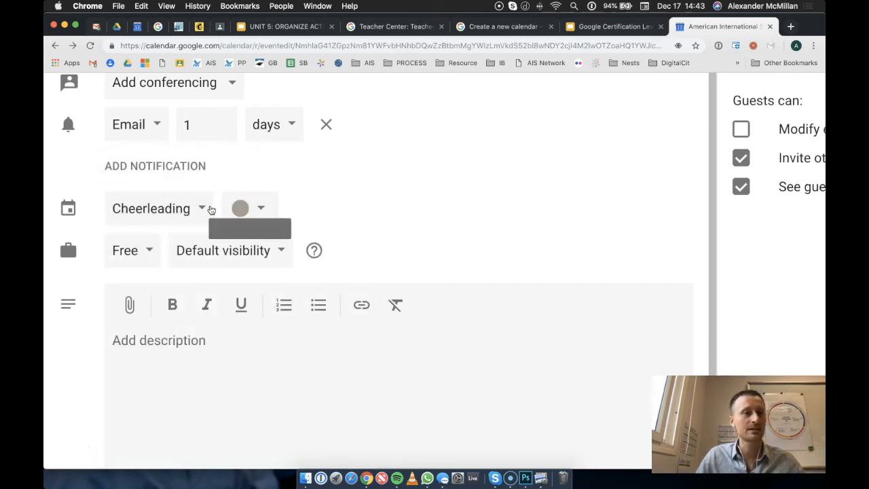
{"action": "left_click", "coordinate": [251, 210]}
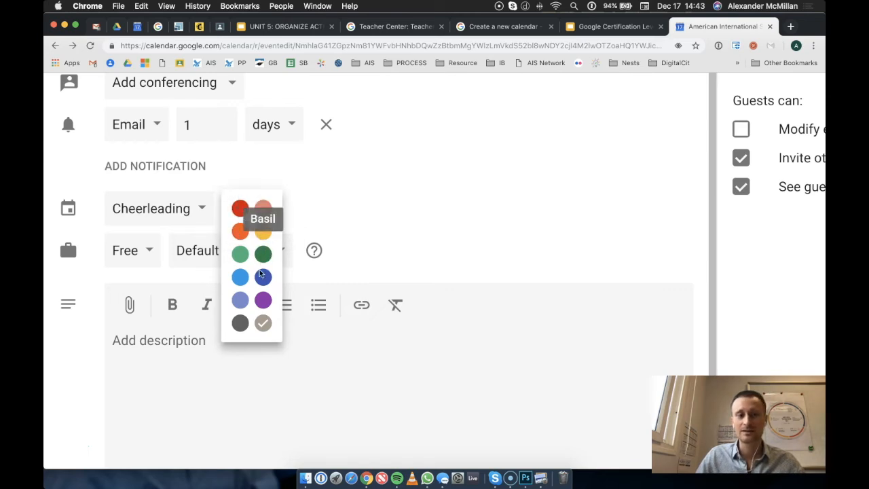
{"action": "left_click", "coordinate": [262, 299]}
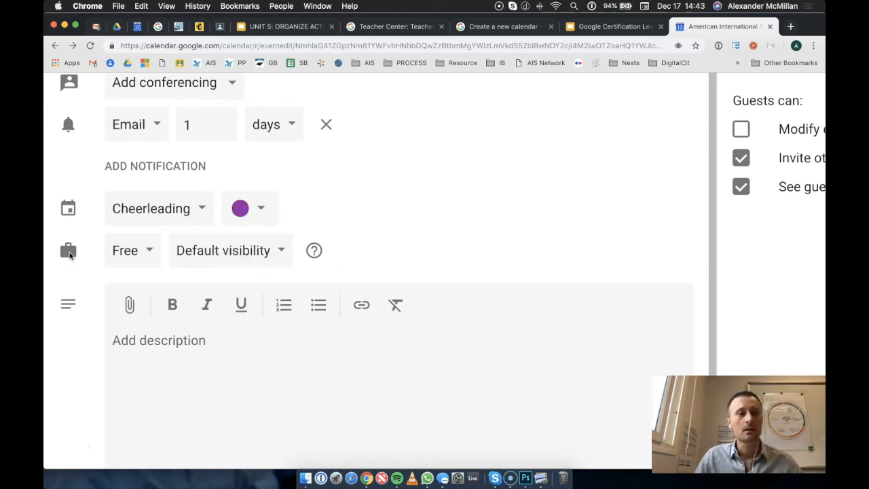
Set the event's availability to Busy and keep Default visibility.
{"action": "left_click", "coordinate": [137, 254]}
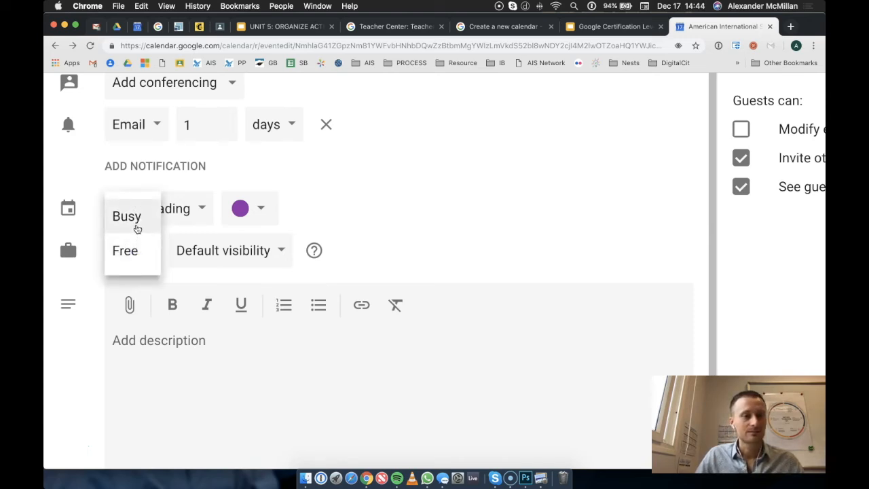
{"action": "left_click", "coordinate": [136, 229]}
{"action": "left_click", "coordinate": [268, 251]}
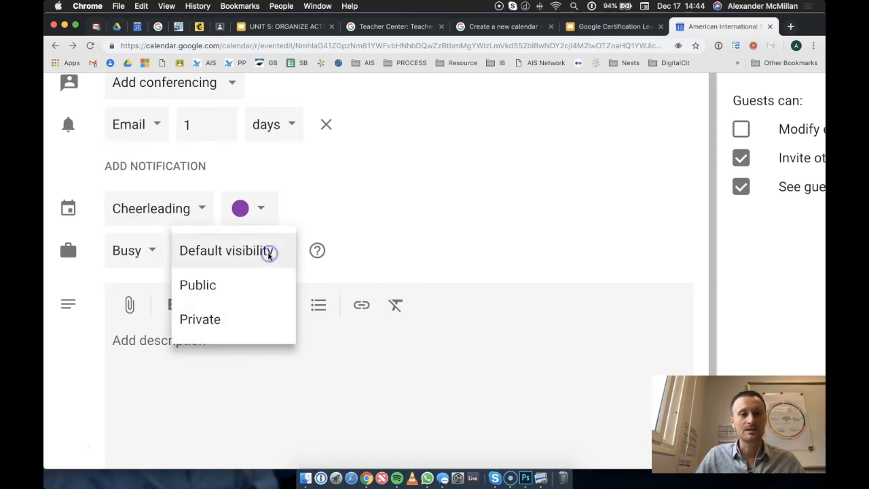
{"action": "left_click", "coordinate": [268, 254]}
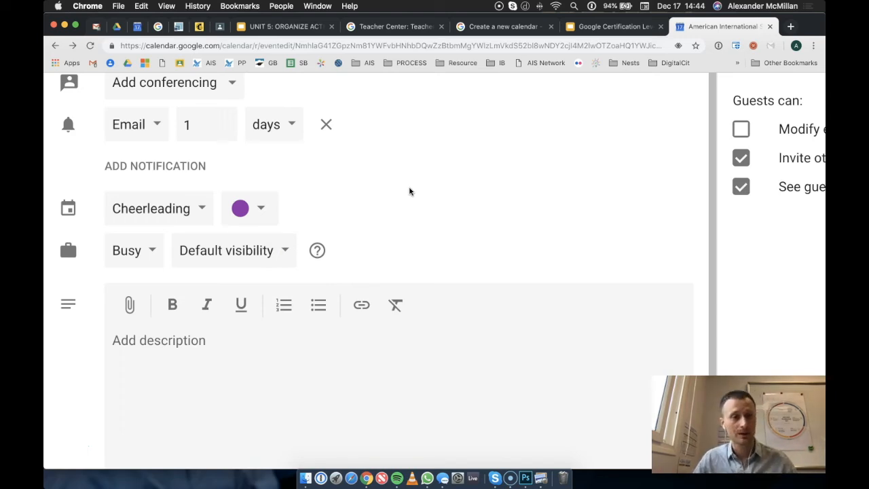
Write a description that greets the colleague by name, asks "Are you free to meet at this time?" and ends with the organizer's first name.
{"action": "scroll", "coordinate": [410, 207], "scroll_direction": "up", "scroll_amount": 2}
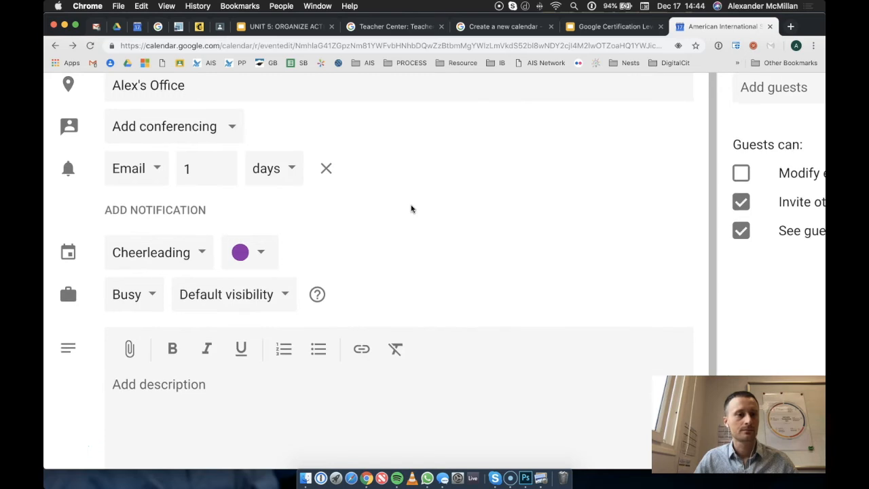
{"action": "scroll", "coordinate": [410, 210], "scroll_direction": "down", "scroll_amount": 3}
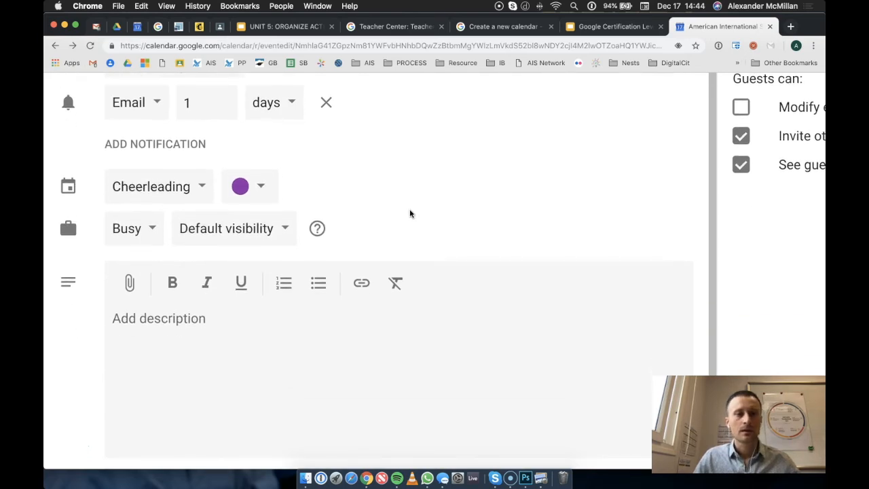
{"action": "left_click", "coordinate": [206, 371]}
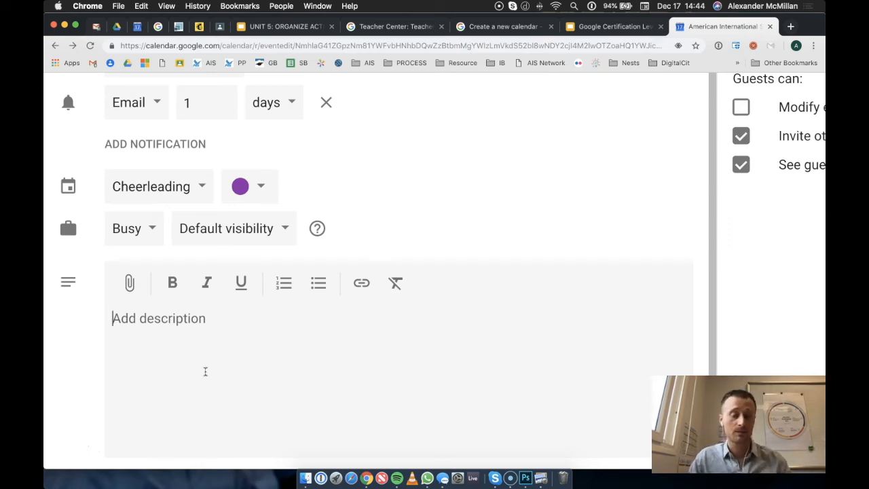
{"action": "type", "text": "Hey Mr. Ben,"}
{"action": "key", "text": "Return"}
{"action": "key", "text": "Return"}
{"action": "type", "text": "Are you free to meet at this time?  "}
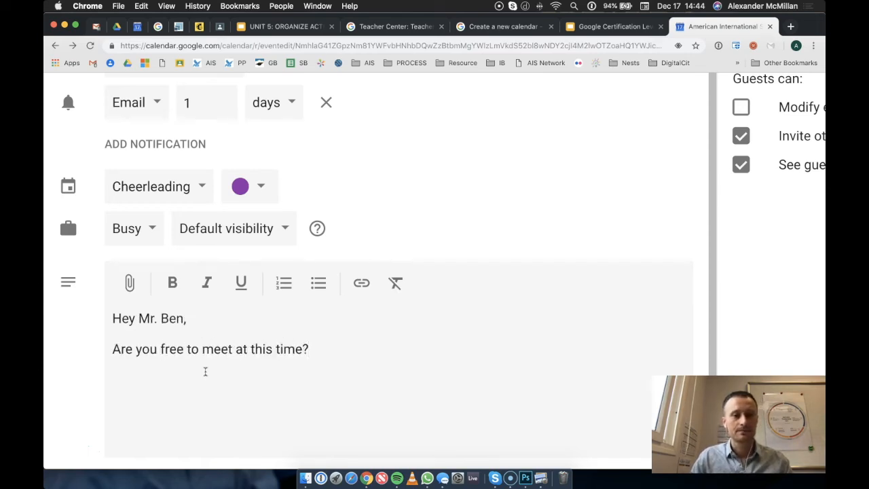
{"action": "type", "text": "Ale"}
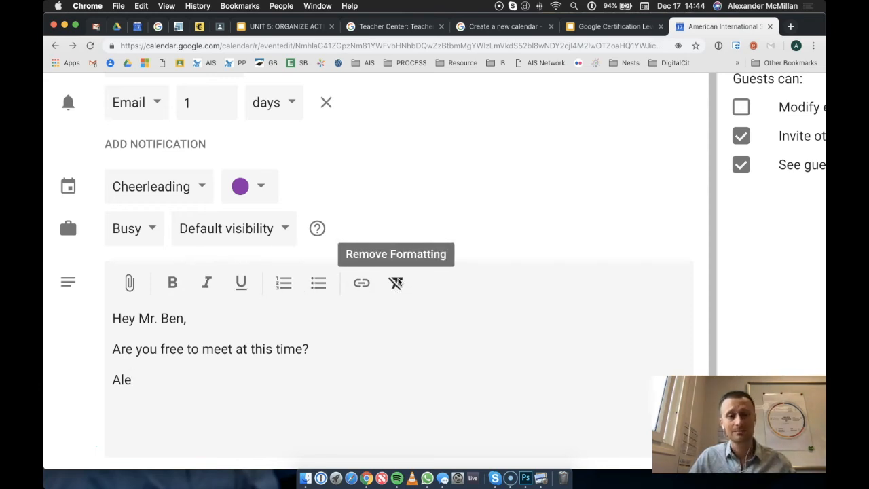
{"action": "type", "text": "x"}
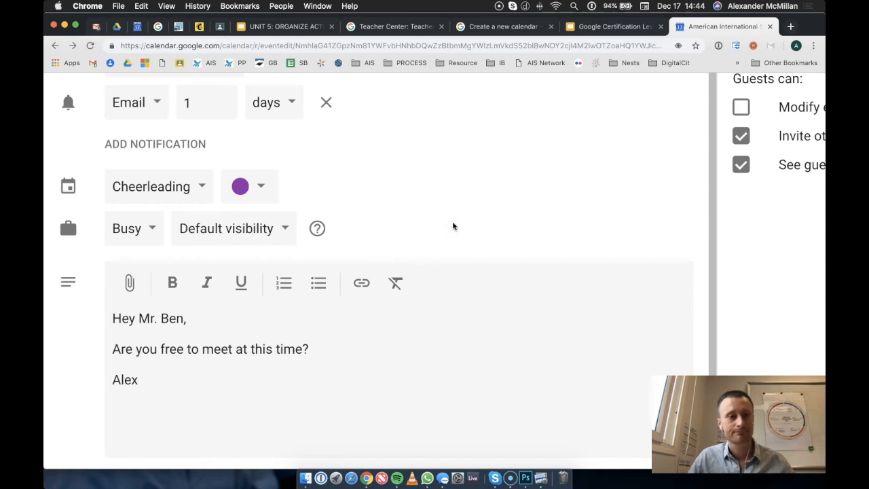
Add the colleague named in the event title as a guest from the suggested contacts.
{"action": "scroll", "coordinate": [454, 226], "scroll_direction": "down", "scroll_amount": 5}
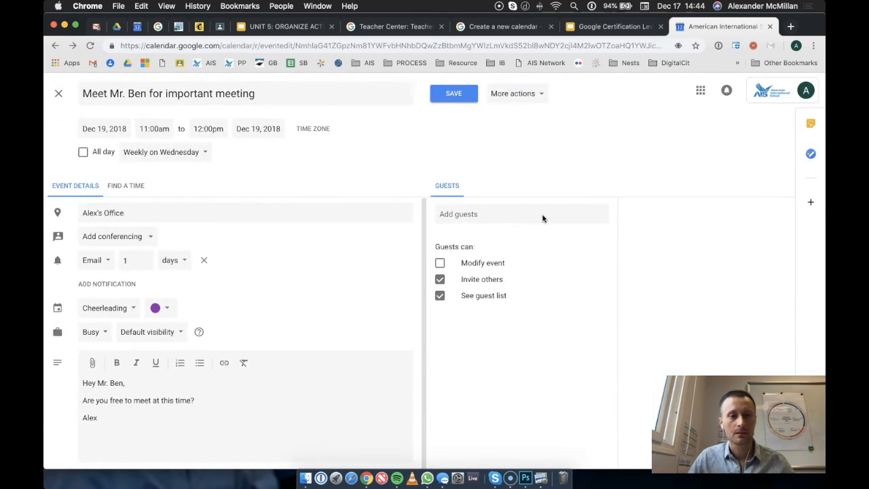
{"action": "left_click", "coordinate": [526, 190]}
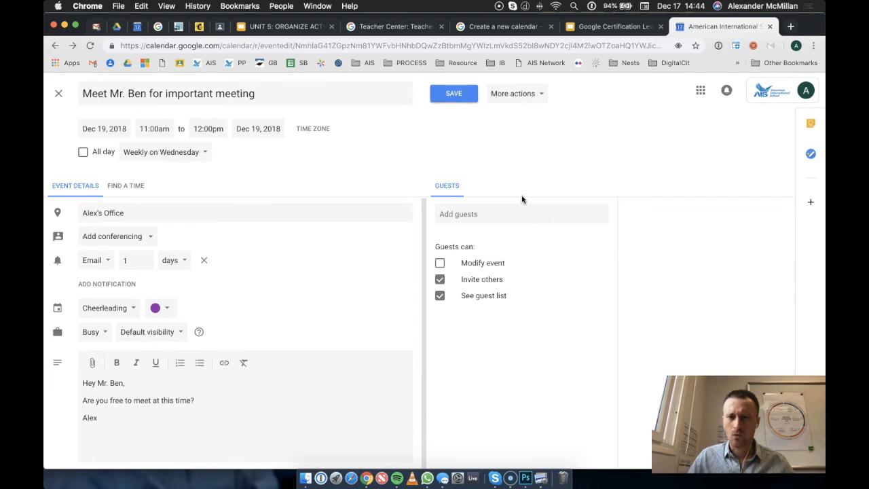
{"action": "left_click", "coordinate": [519, 219]}
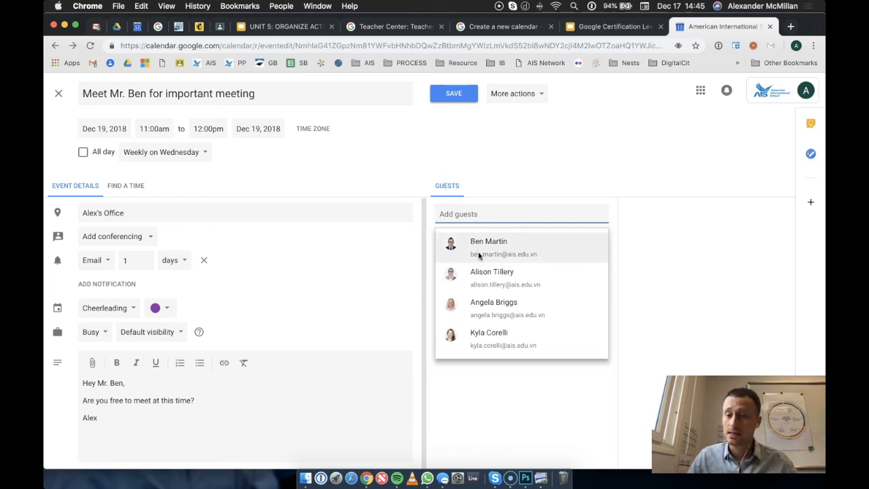
{"action": "left_click", "coordinate": [513, 258]}
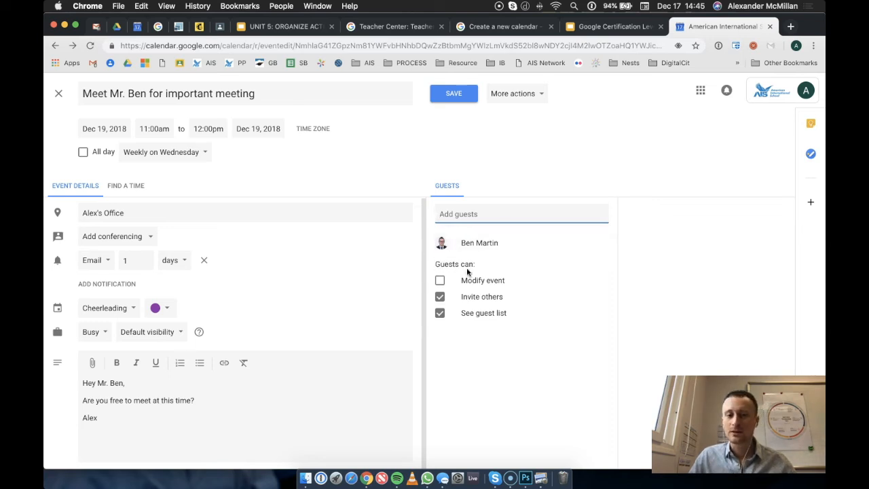
Try the guest permissions on and off, and finish with guests allowed to modify the event.
{"action": "scroll", "coordinate": [466, 272], "scroll_direction": "up", "scroll_amount": 5}
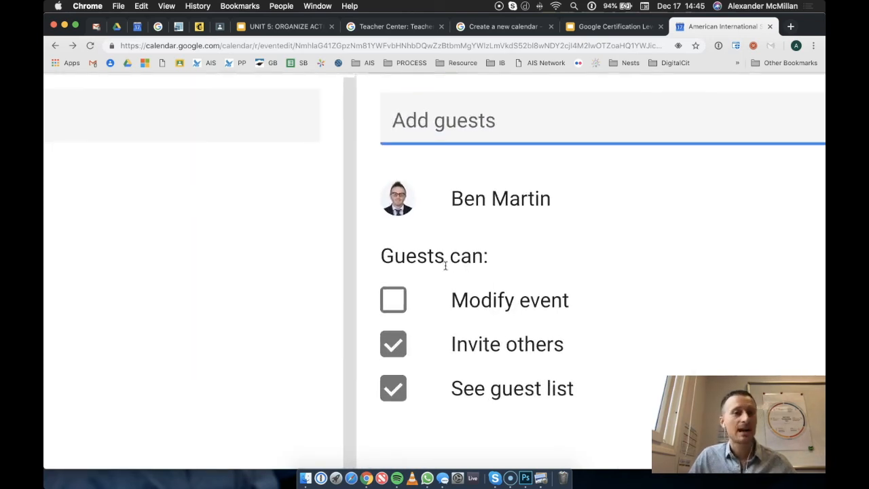
{"action": "left_click", "coordinate": [395, 304]}
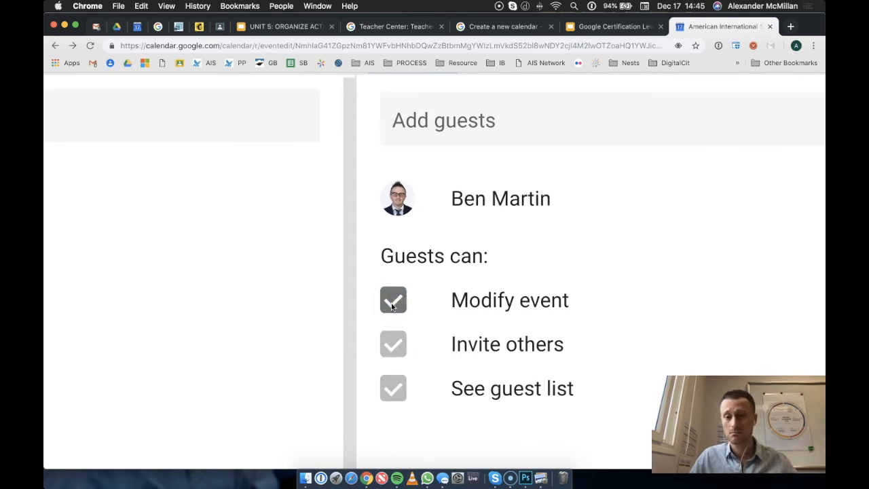
{"action": "left_click", "coordinate": [390, 307]}
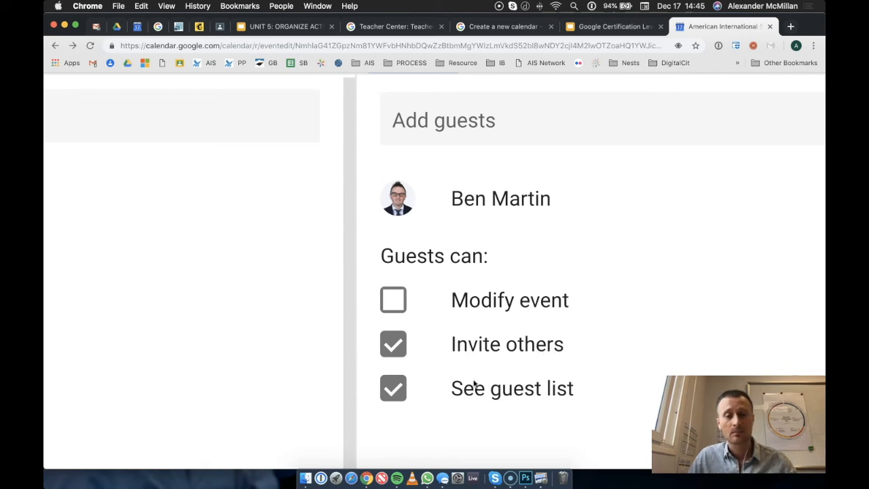
{"action": "left_click", "coordinate": [389, 349]}
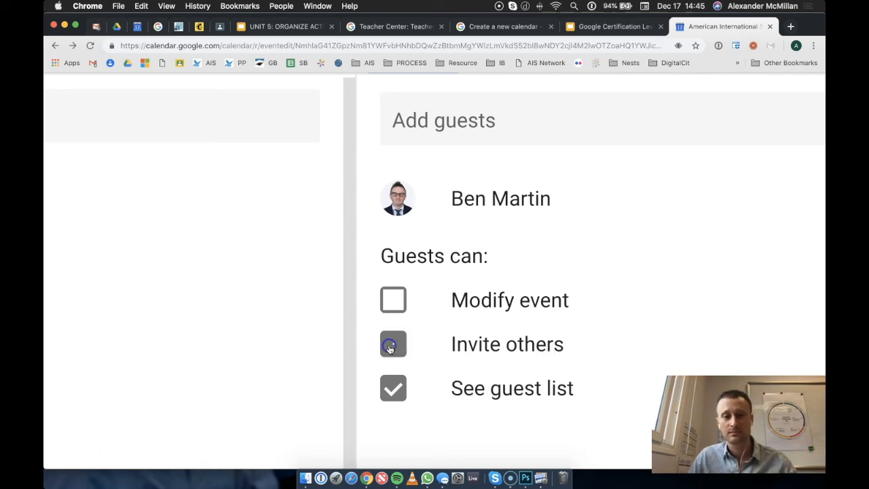
{"action": "left_click", "coordinate": [390, 380]}
{"action": "left_click", "coordinate": [391, 345]}
{"action": "left_click", "coordinate": [394, 296]}
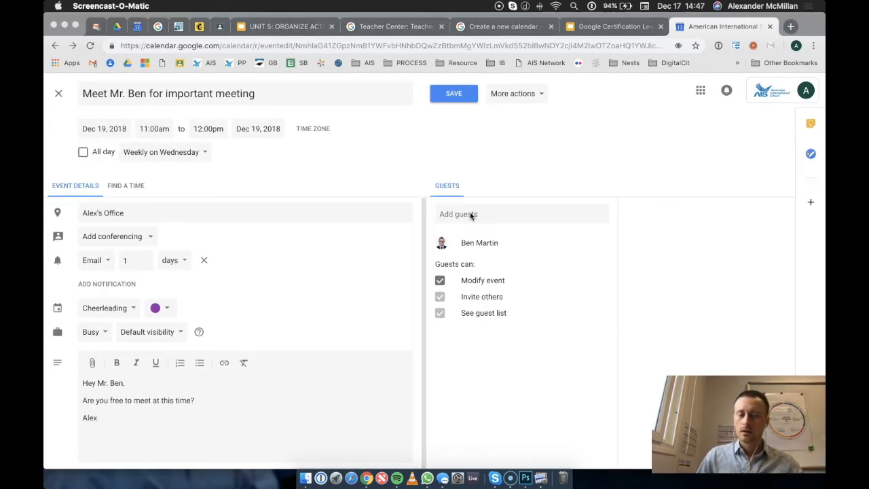
Add three more colleagues from the suggested school contacts to the meeting's guest list.
{"action": "left_click", "coordinate": [470, 215]}
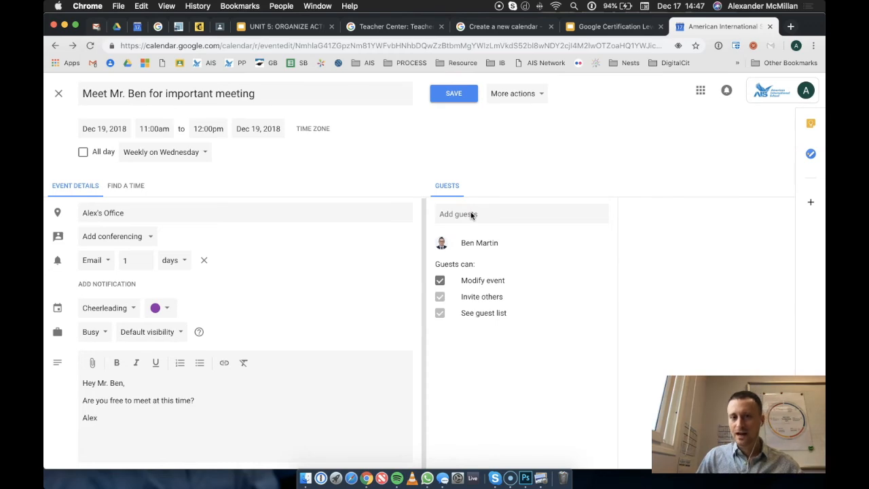
{"action": "left_click", "coordinate": [472, 215]}
{"action": "type", "text": "e"}
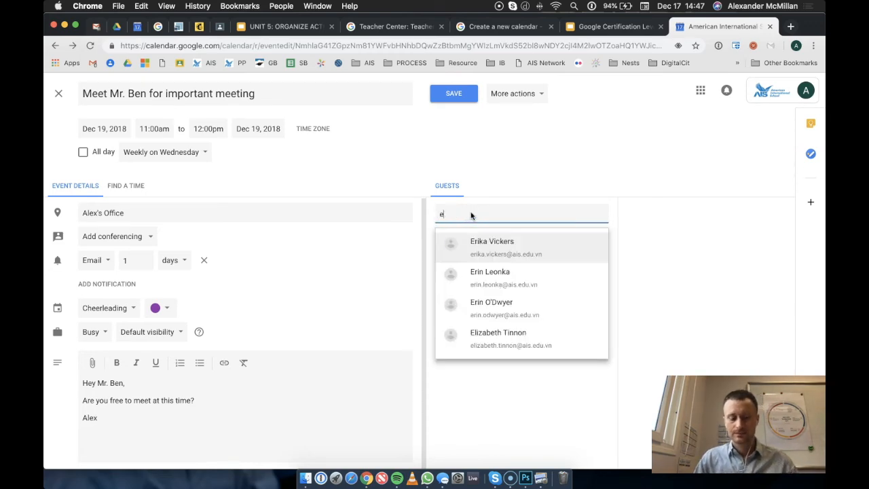
{"action": "type", "text": "liza"}
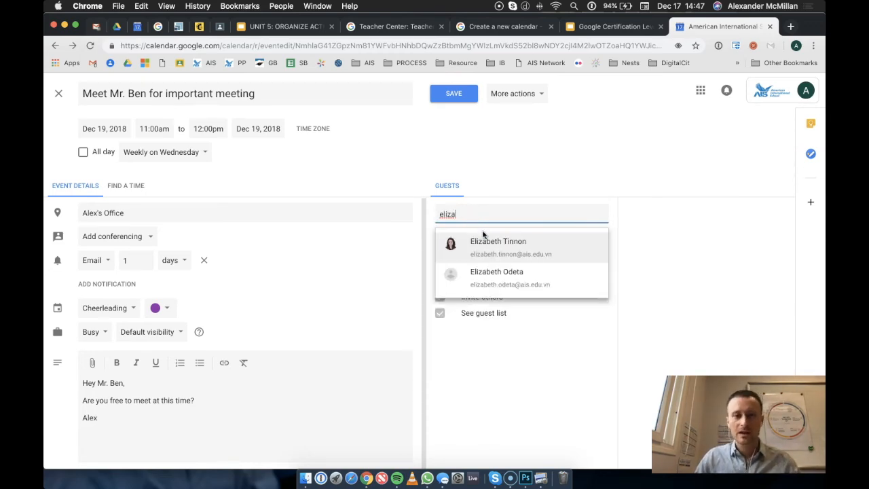
{"action": "left_click", "coordinate": [484, 244]}
{"action": "type", "text": "alison"}
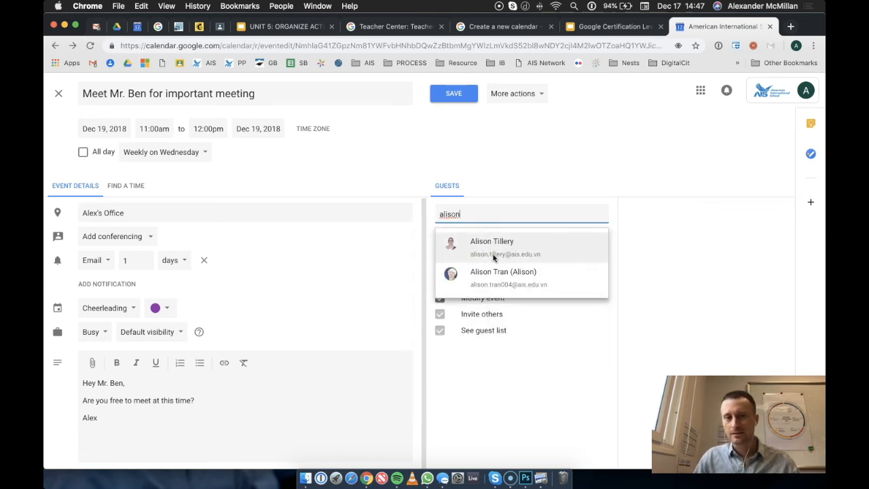
{"action": "left_click", "coordinate": [492, 253]}
{"action": "type", "text": "chau"}
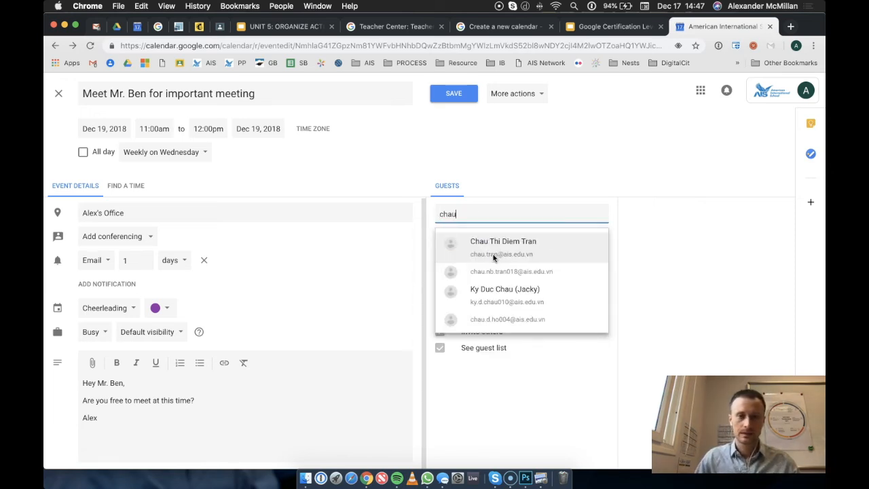
{"action": "left_click", "coordinate": [493, 253]}
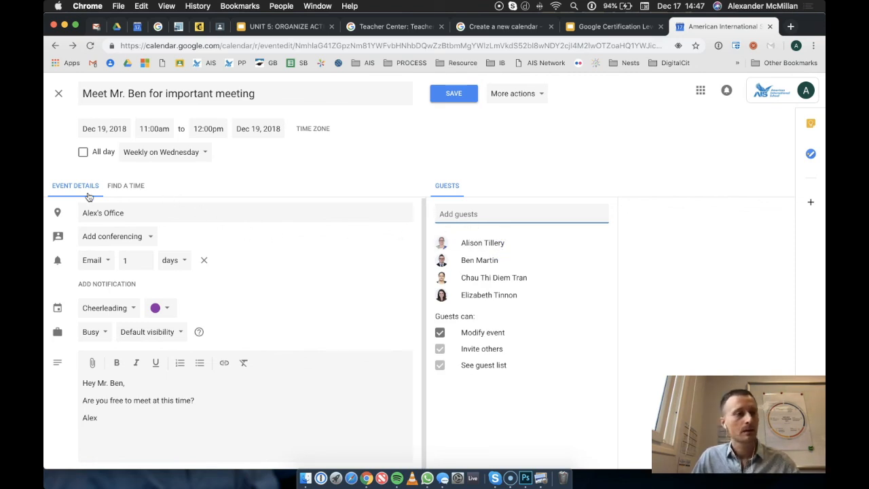
Examine all guests' busy times around Wednesday, December 19, matching each color to its guest, to look for a shared free slot.
{"action": "left_click", "coordinate": [121, 190]}
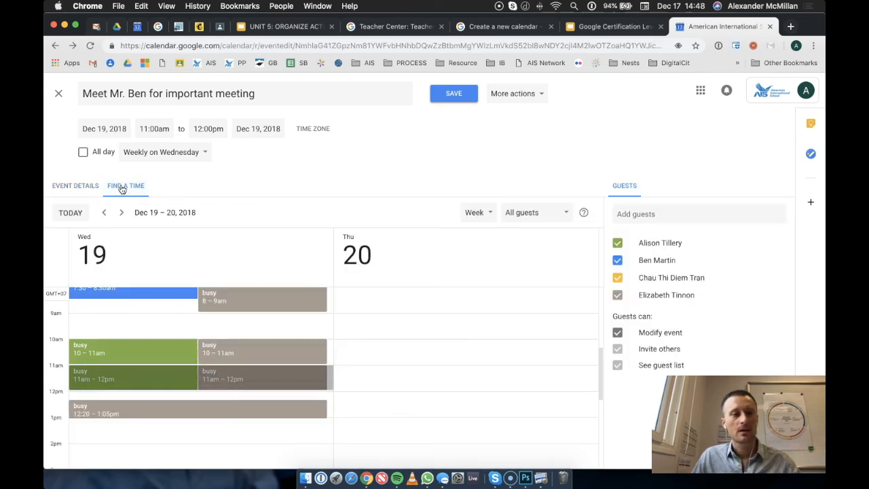
{"action": "scroll", "coordinate": [146, 313], "scroll_direction": "up", "scroll_amount": 2}
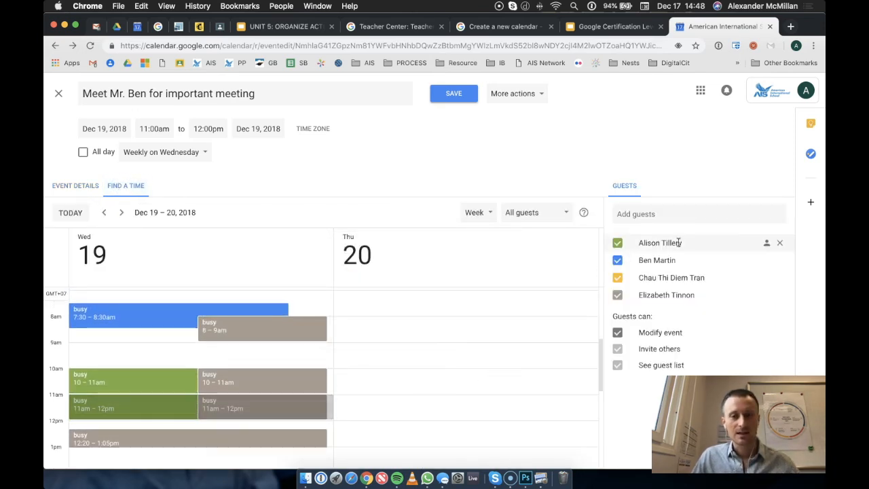
{"action": "mouse_move", "coordinate": [678, 242]}
{"action": "scroll", "coordinate": [678, 242], "scroll_direction": "up", "scroll_amount": 5}
{"action": "scroll", "coordinate": [684, 264], "scroll_direction": "up", "scroll_amount": 3}
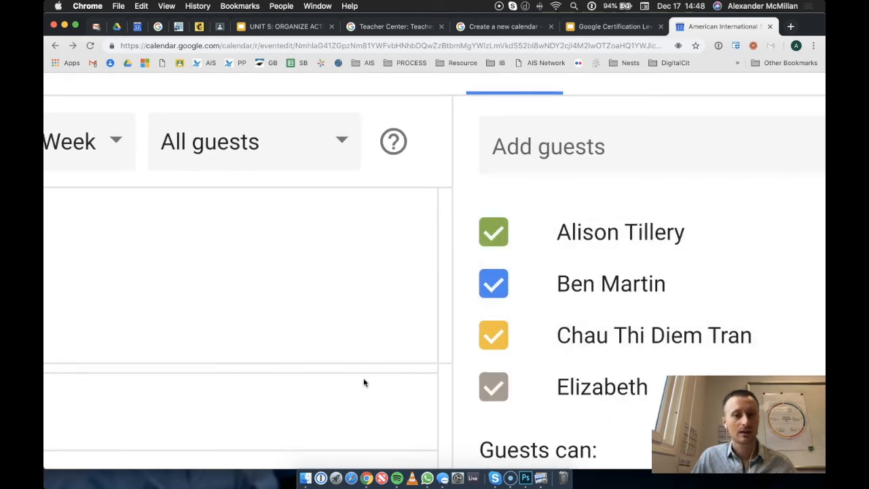
{"action": "scroll", "coordinate": [362, 383], "scroll_direction": "down", "scroll_amount": 5}
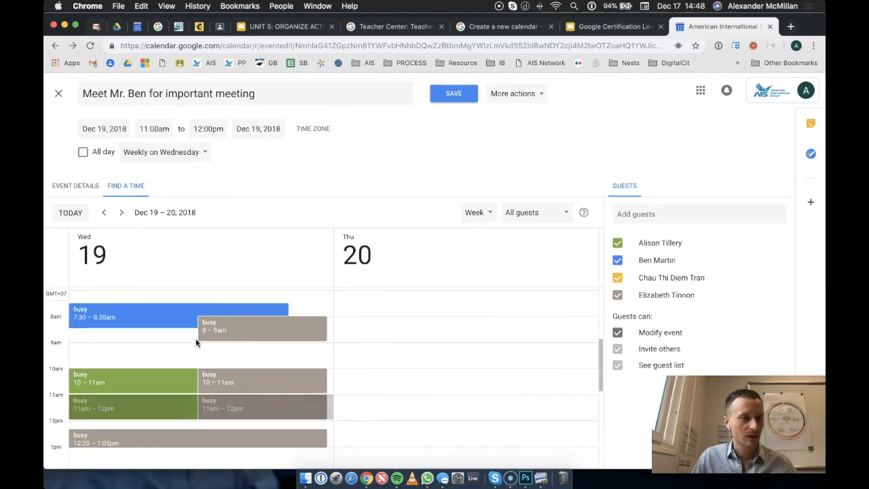
{"action": "scroll", "coordinate": [192, 342], "scroll_direction": "up", "scroll_amount": 2}
{"action": "scroll", "coordinate": [192, 342], "scroll_direction": "up", "scroll_amount": 3}
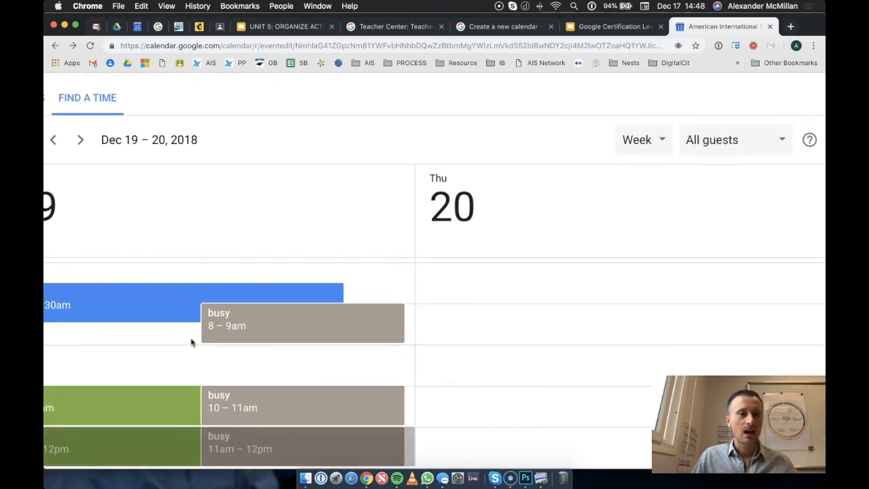
{"action": "scroll", "coordinate": [192, 342], "scroll_direction": "down", "scroll_amount": 5}
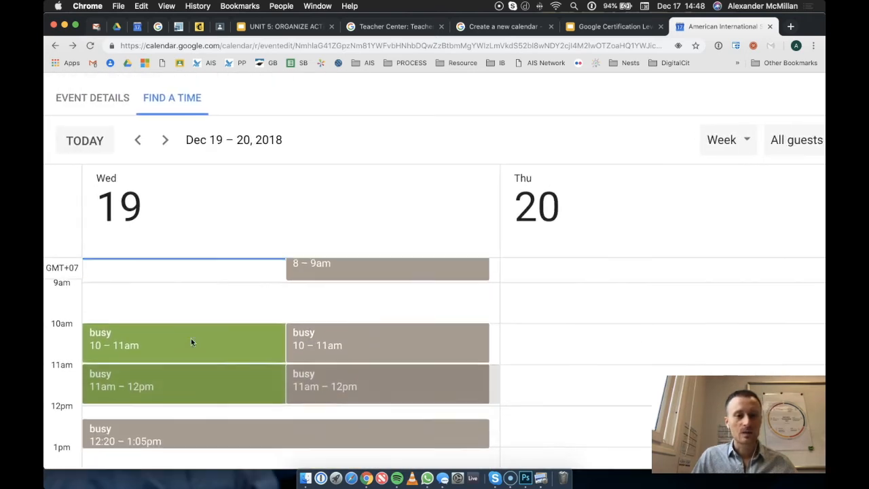
{"action": "scroll", "coordinate": [194, 330], "scroll_direction": "up", "scroll_amount": 5}
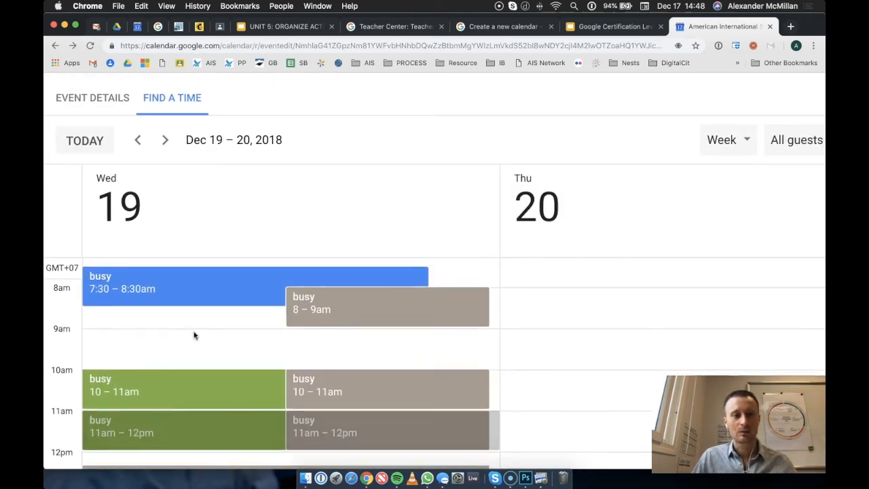
{"action": "mouse_move", "coordinate": [194, 325]}
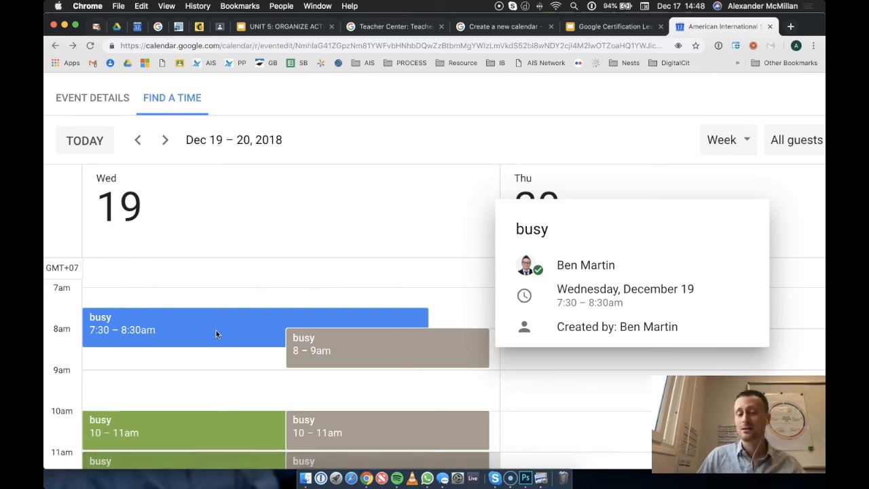
{"action": "scroll", "coordinate": [188, 333], "scroll_direction": "down", "scroll_amount": 3}
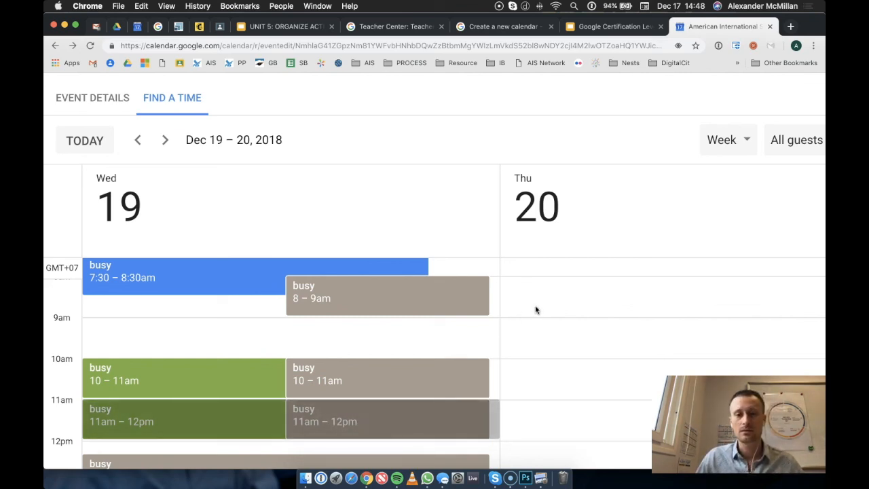
{"action": "scroll", "coordinate": [536, 309], "scroll_direction": "down", "scroll_amount": 5}
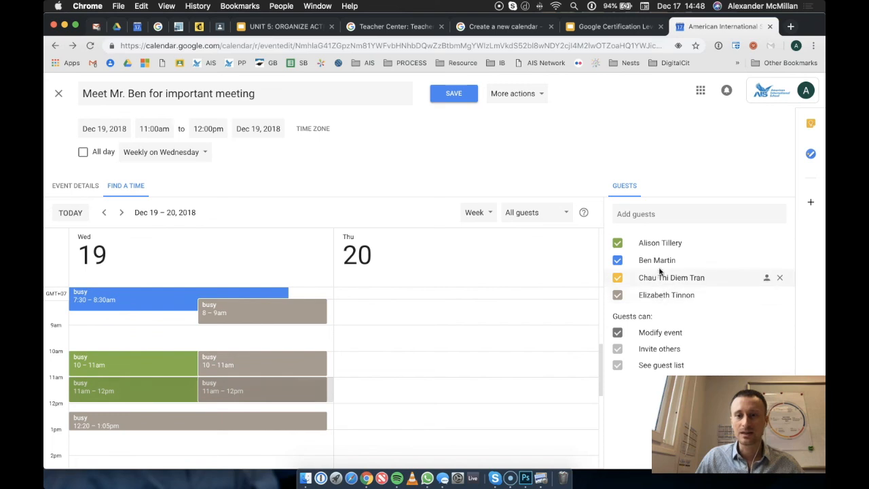
{"action": "mouse_move", "coordinate": [661, 259]}
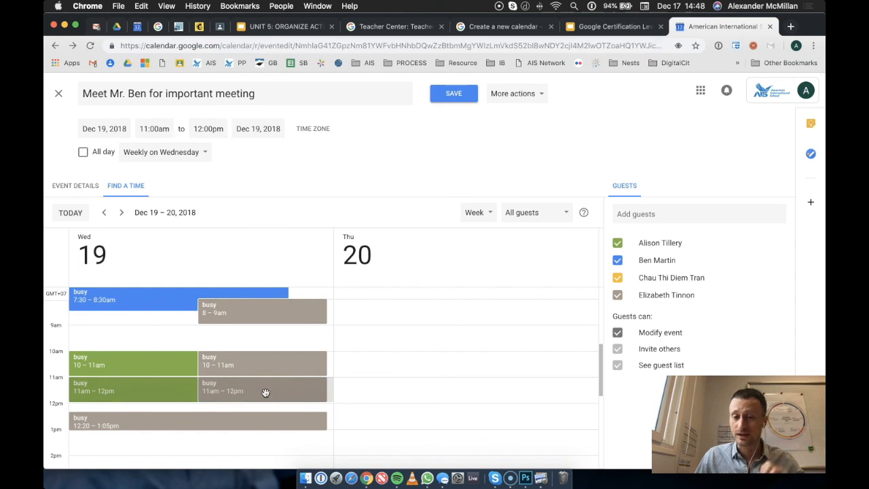
Move the meeting on December 19, 2018 to the free slot from 9:00am to 10:00am and check its start time.
{"action": "left_click_drag", "start_coordinate": [267, 375], "coordinate": [272, 334]}
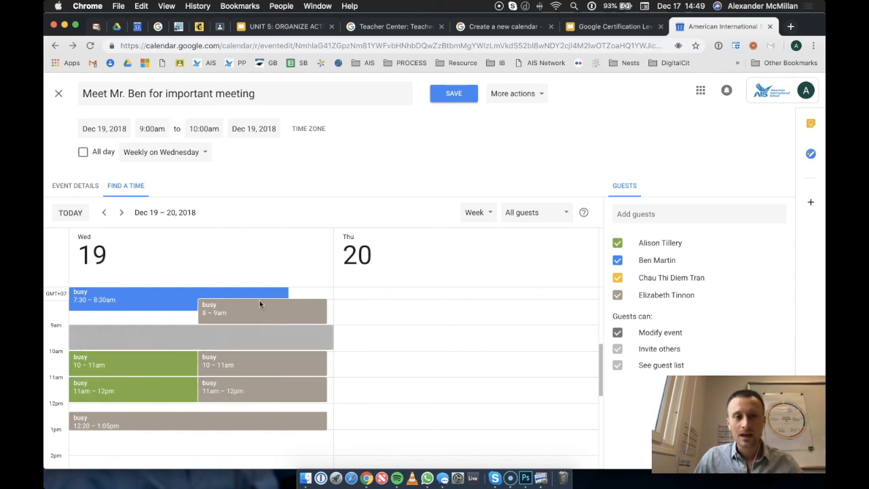
{"action": "left_click_drag", "start_coordinate": [132, 135], "coordinate": [146, 134]}
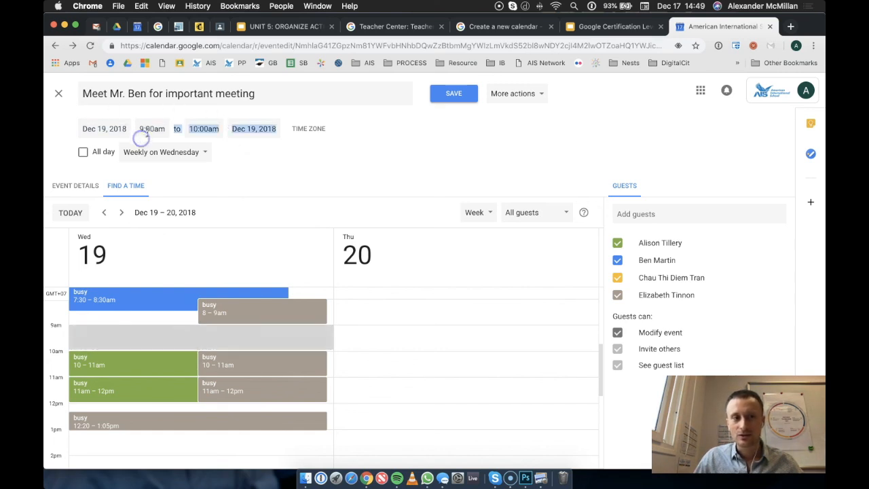
{"action": "left_click", "coordinate": [146, 134]}
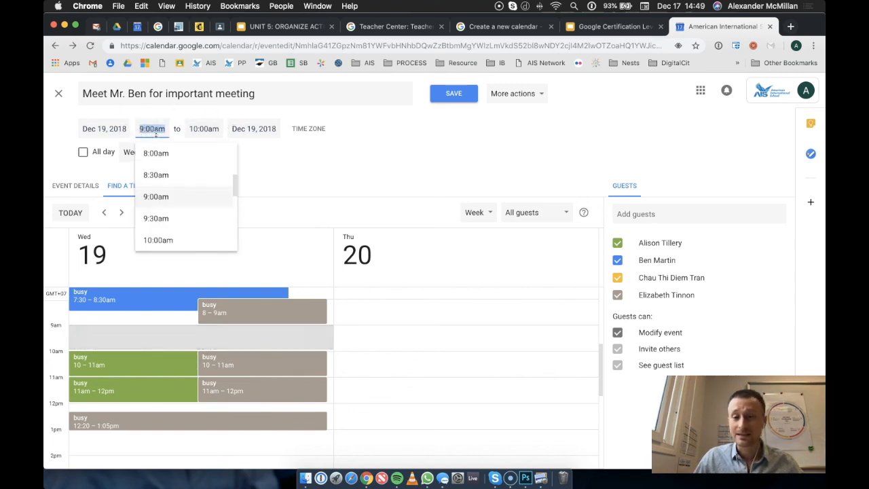
{"action": "left_click", "coordinate": [268, 194]}
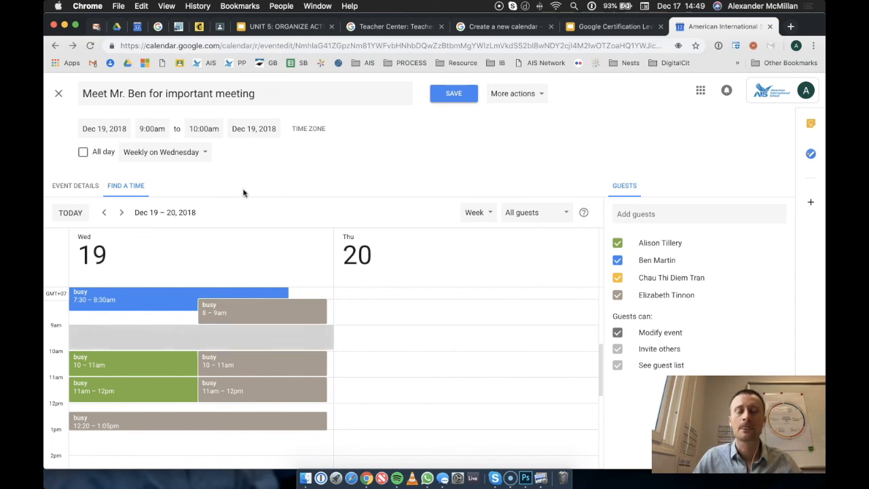
Return to the event details and save the meeting.
{"action": "left_click", "coordinate": [56, 187]}
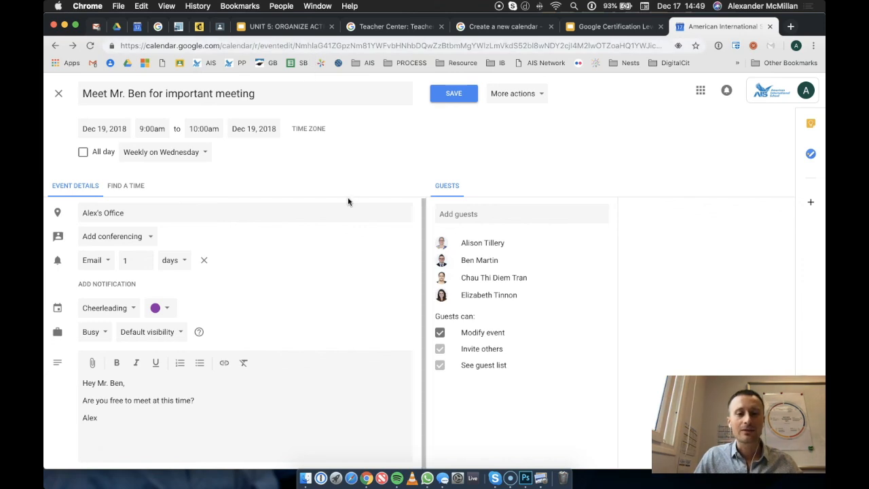
{"action": "left_click", "coordinate": [463, 100]}
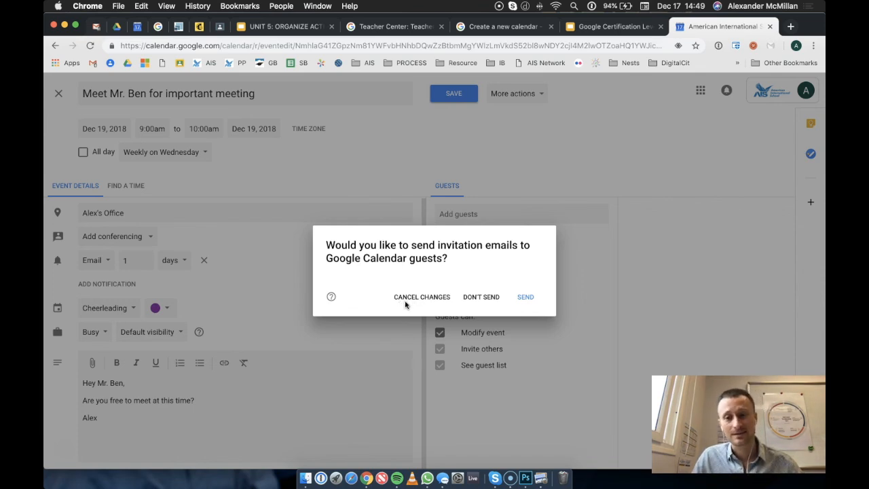
{"action": "left_click", "coordinate": [663, 463]}
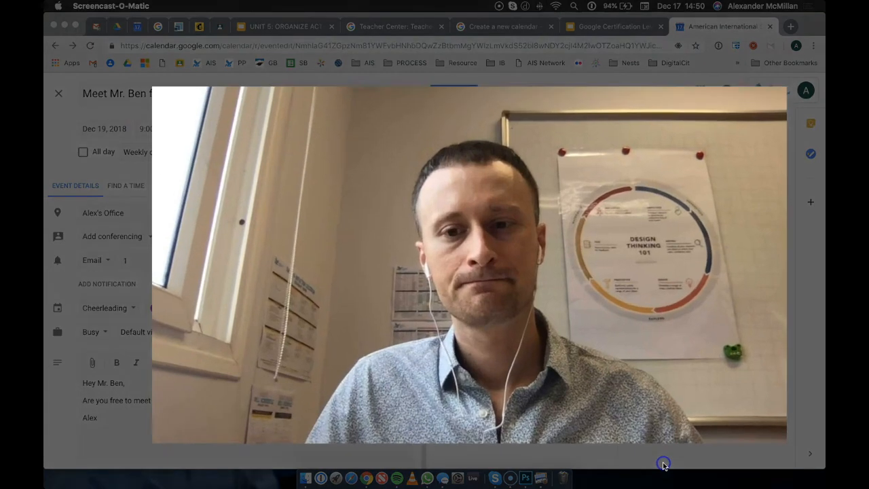